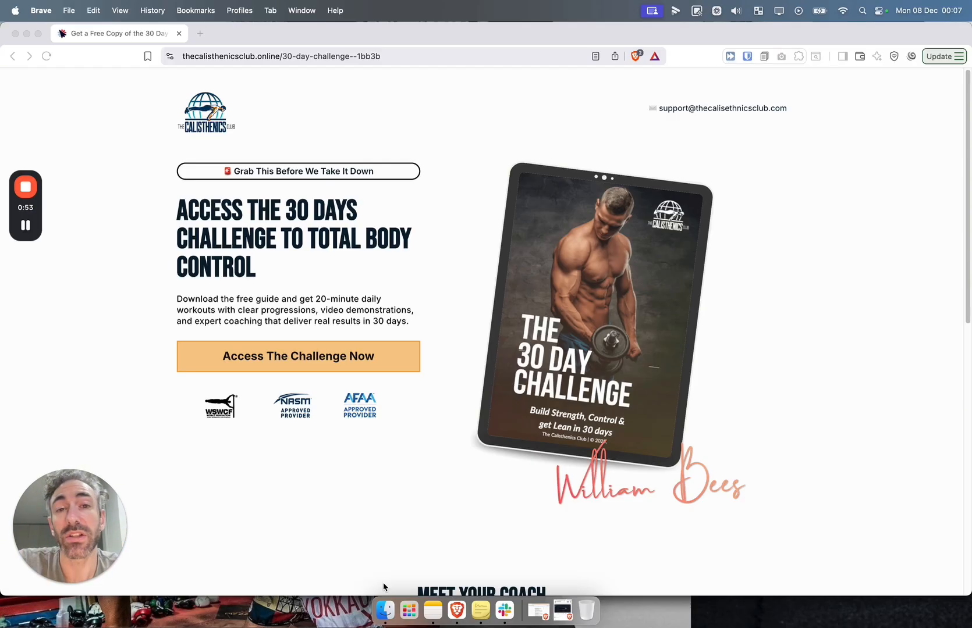
Open the 30-Day Calisthenics Challenge PDF from Finder in Preview, showing its cover page
left_click(384, 608)
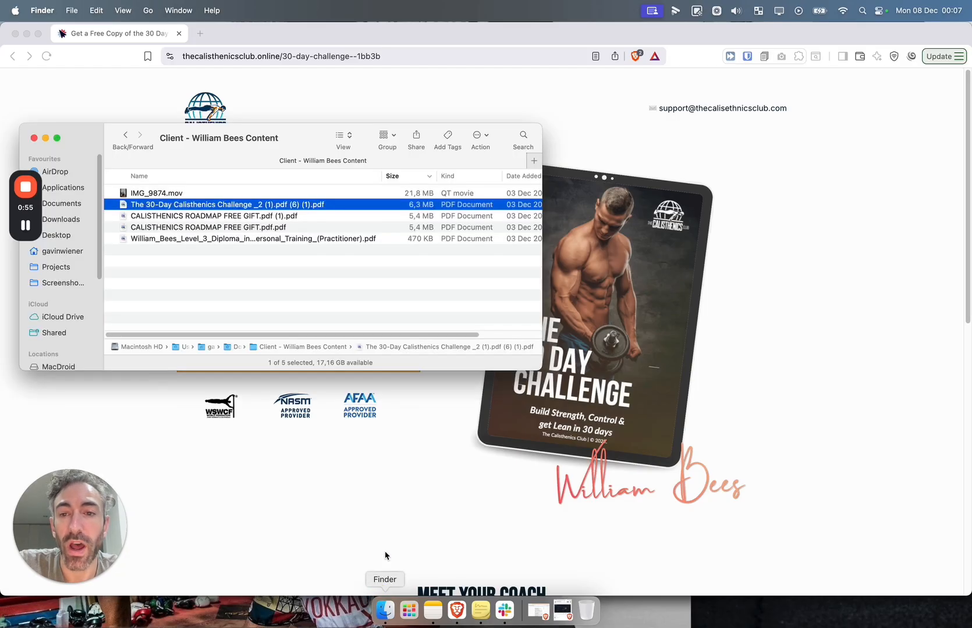
double_click(221, 205)
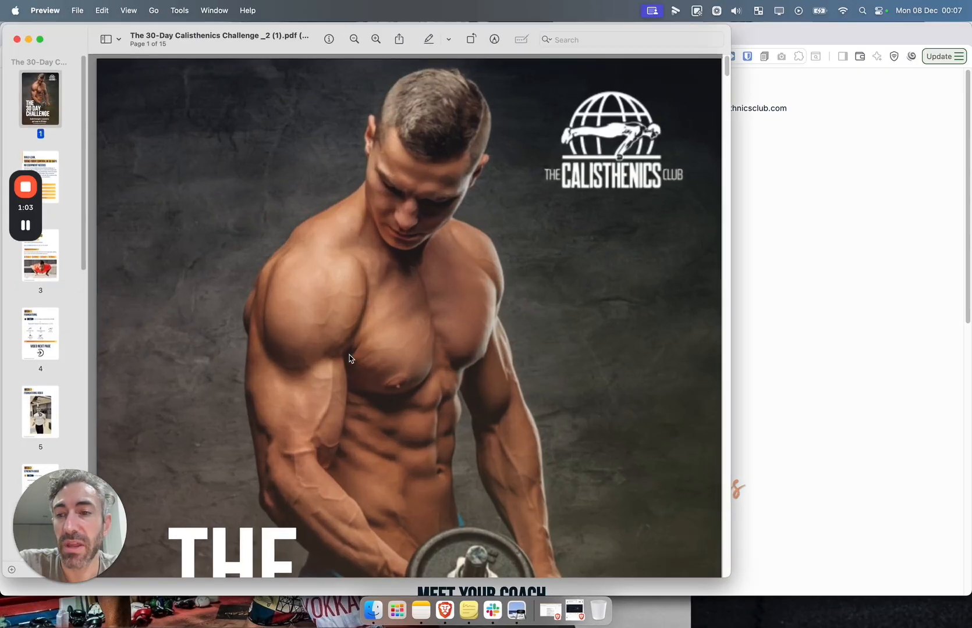
scroll(349, 358, "down", 15)
scroll(350, 358, "up", 15)
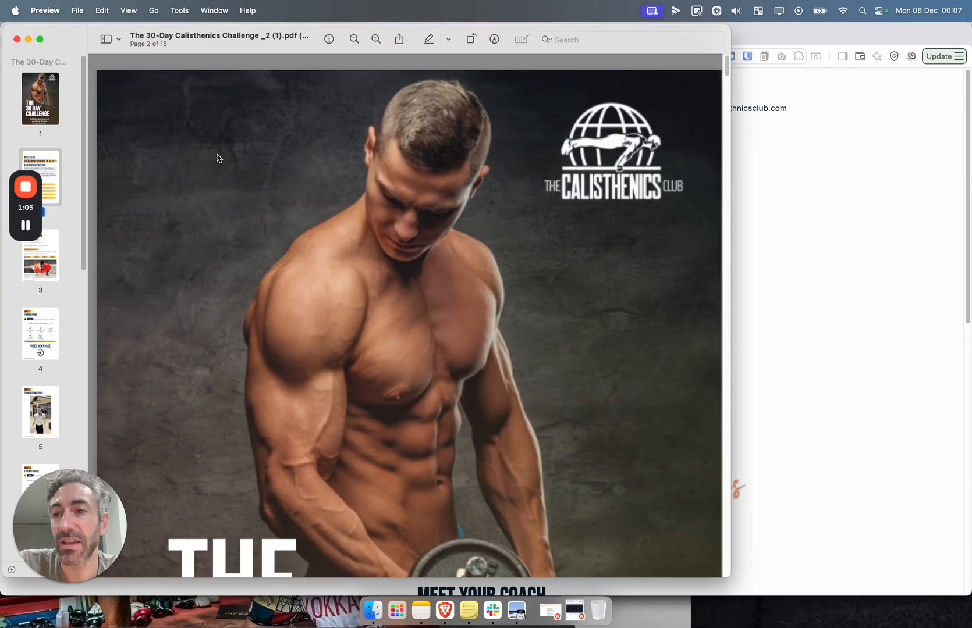
left_click(50, 114)
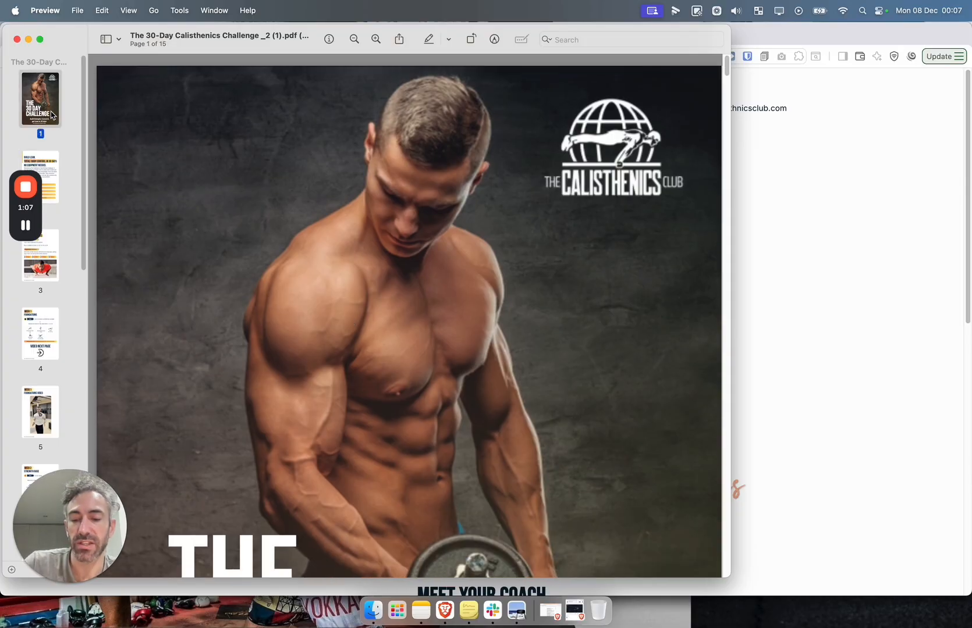
Create a new one-page Preview document from the copied ebook cover
key("super+n")
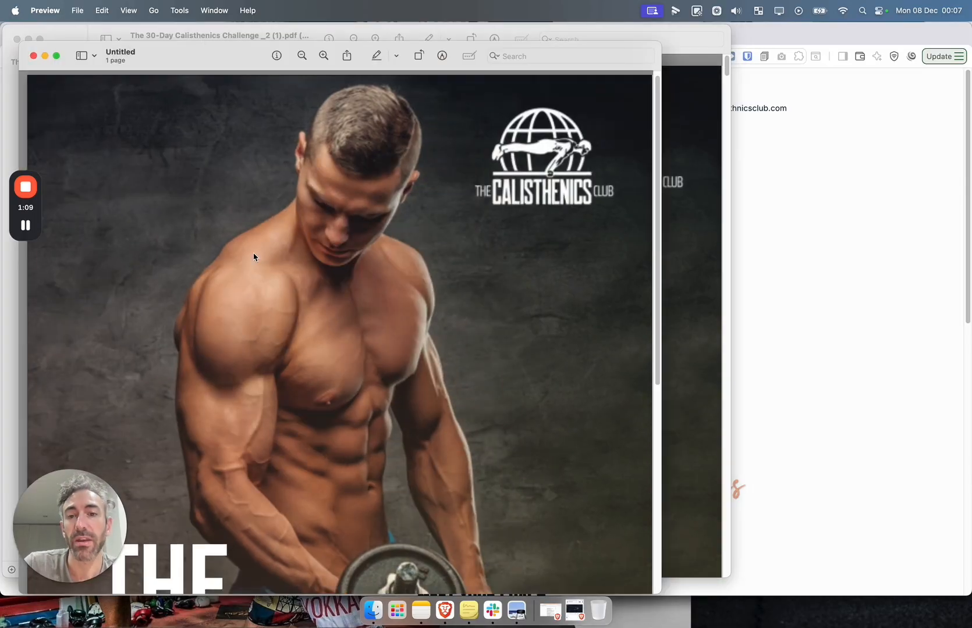
scroll(254, 256, "down", 10)
scroll(253, 256, "up", 10)
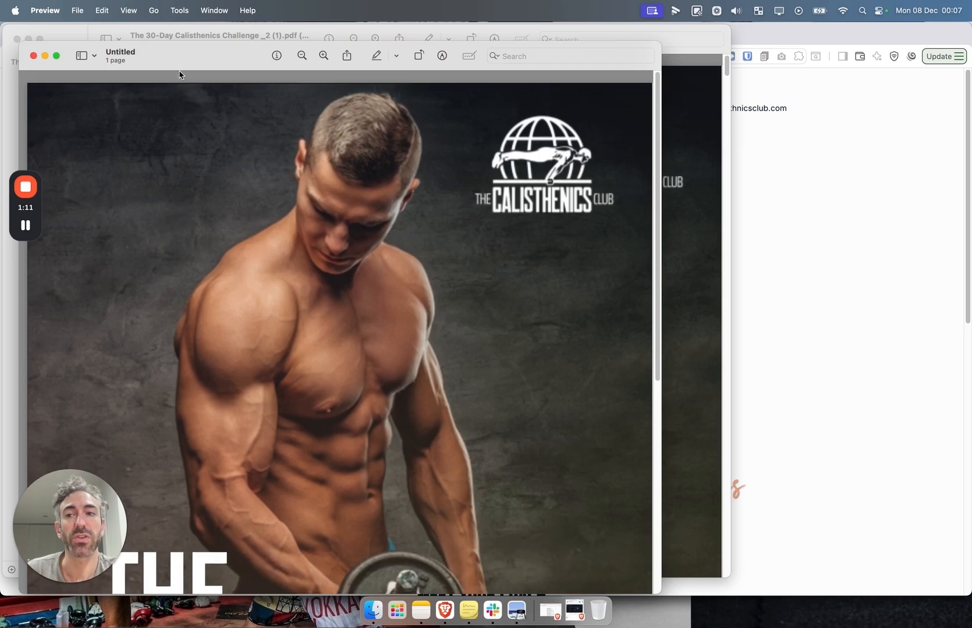
Check the available export formats for the cover, cancel the export, and return to Brave
left_click(78, 10)
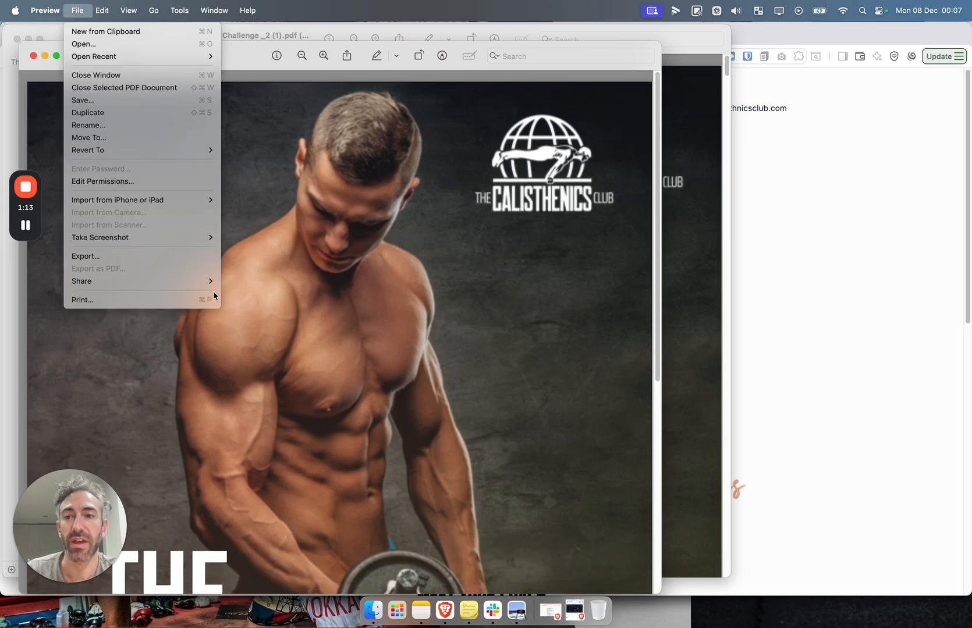
left_click(180, 256)
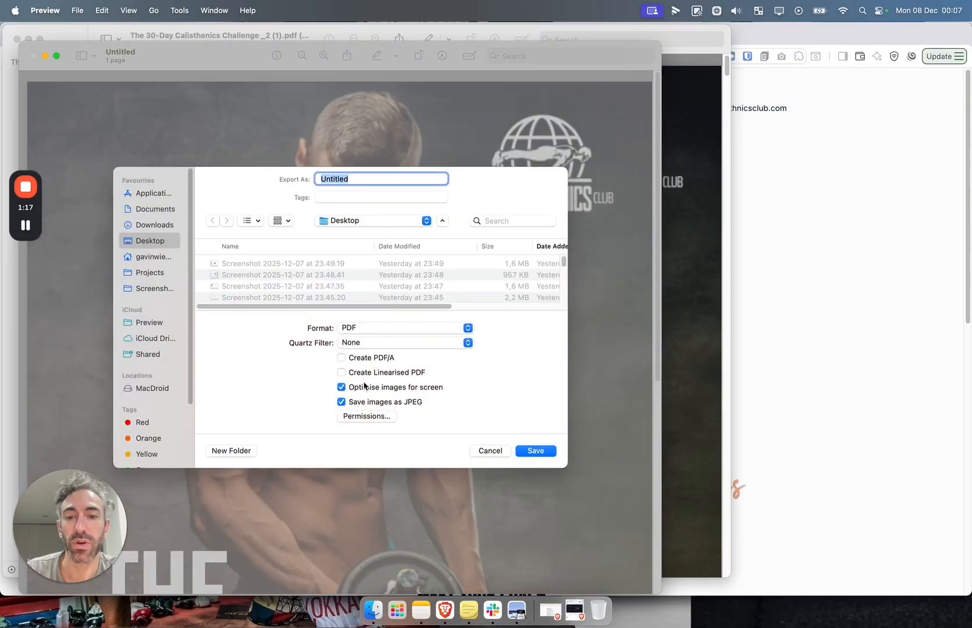
left_click(391, 330)
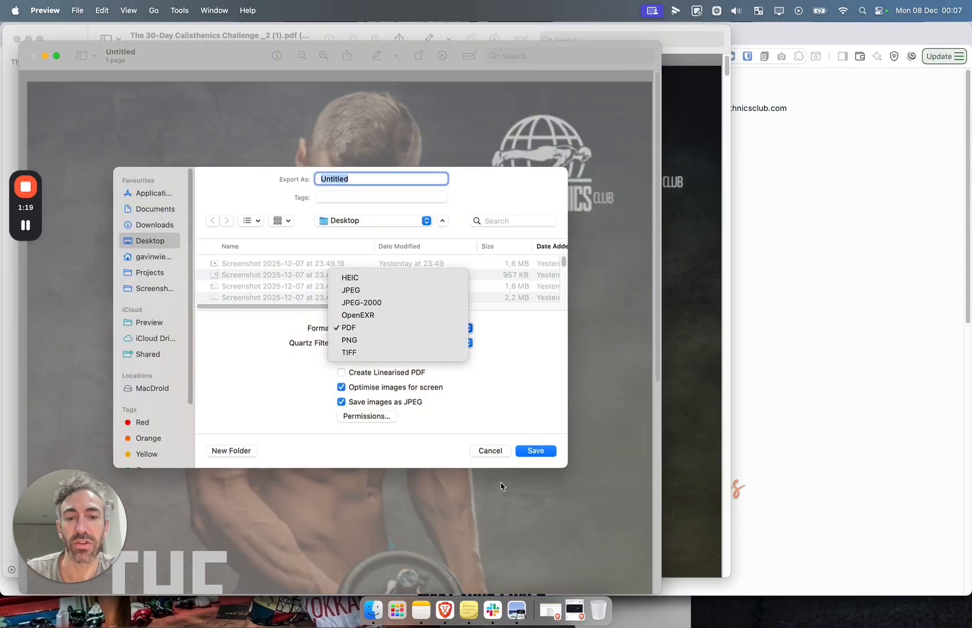
left_click(495, 453)
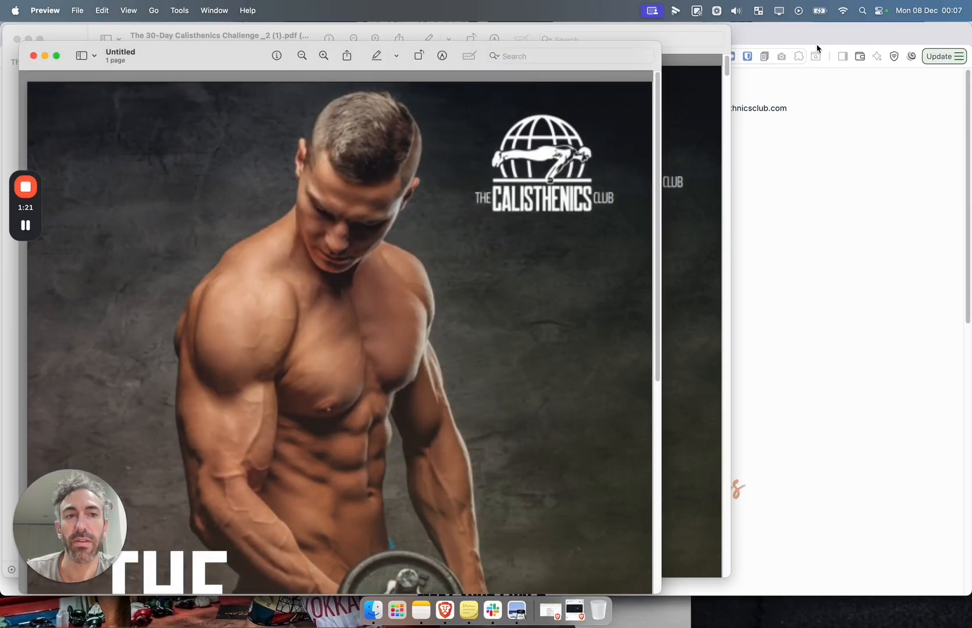
left_click(776, 40)
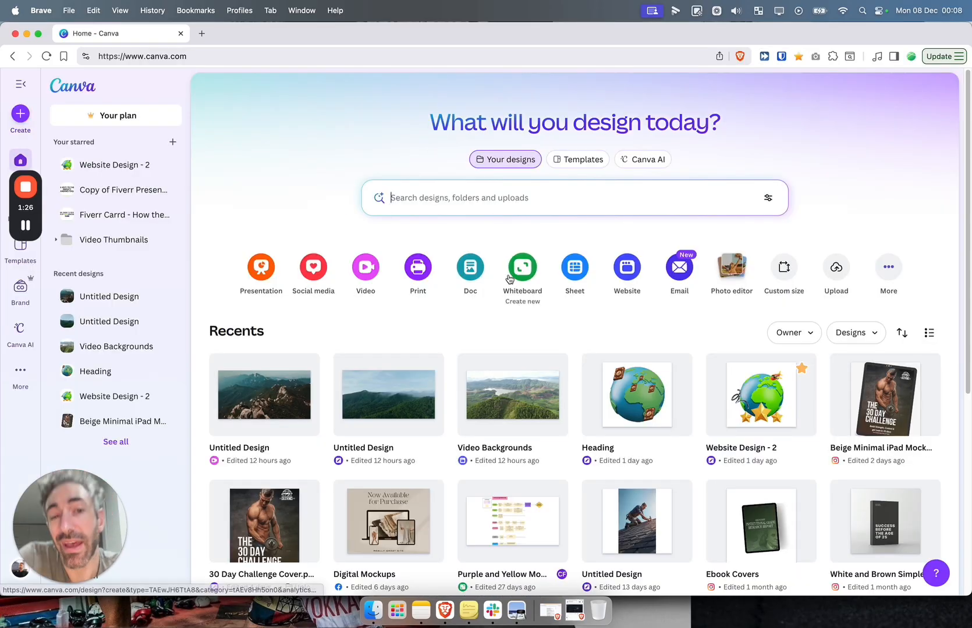
Open the Heading design in a new tab, duplicate page 1, and delete the globe and books from the copy
right_click(644, 404)
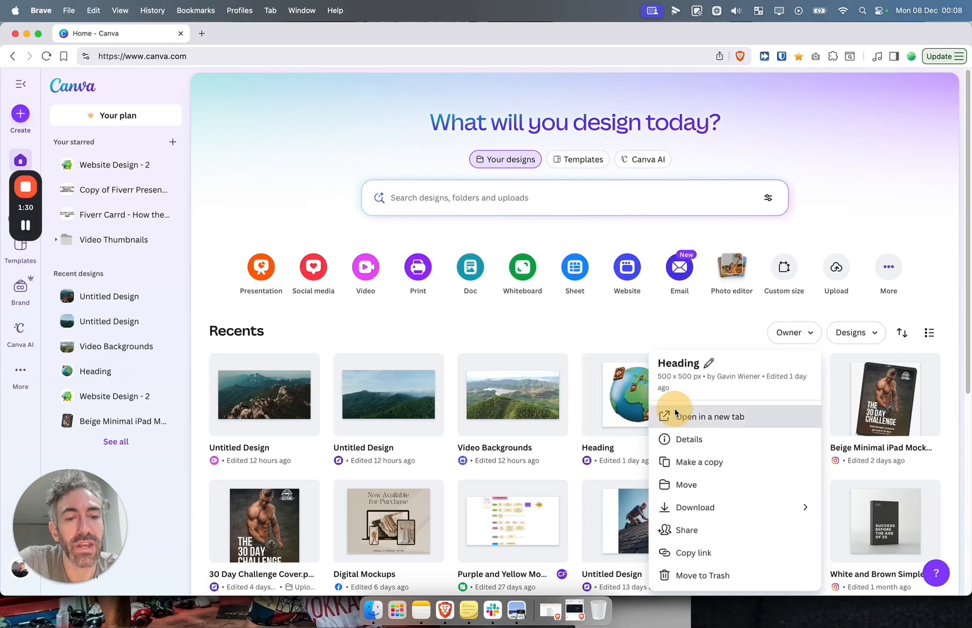
left_click(674, 413)
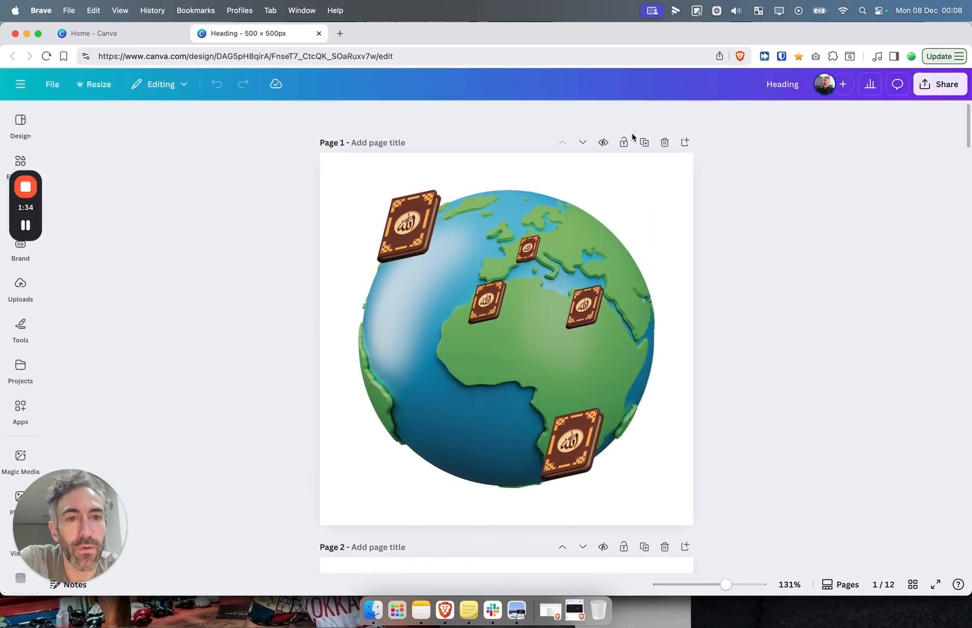
left_click(644, 143)
left_click_drag(227, 182, 785, 506)
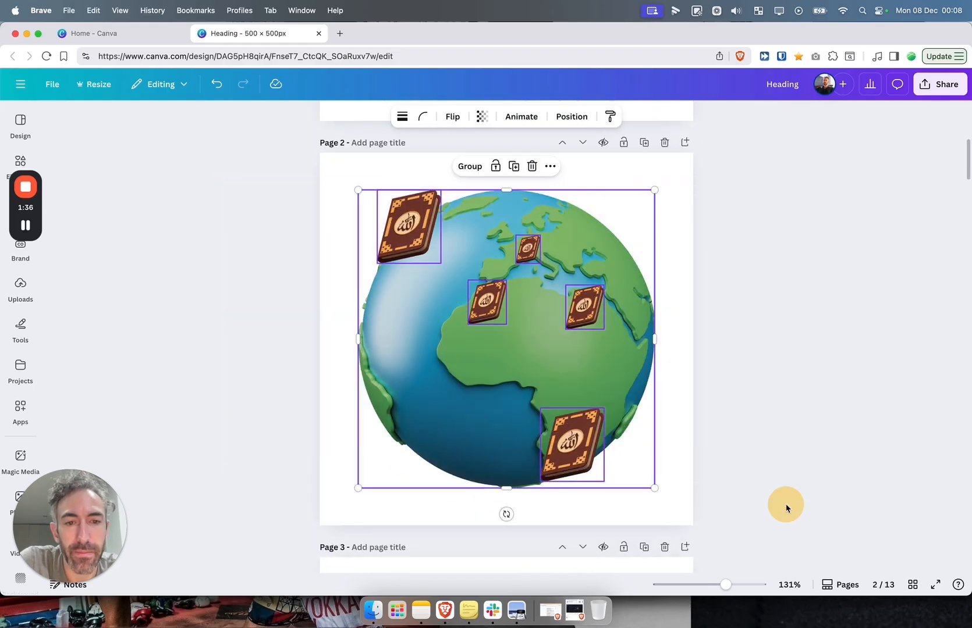
key("Delete")
left_click(129, 201)
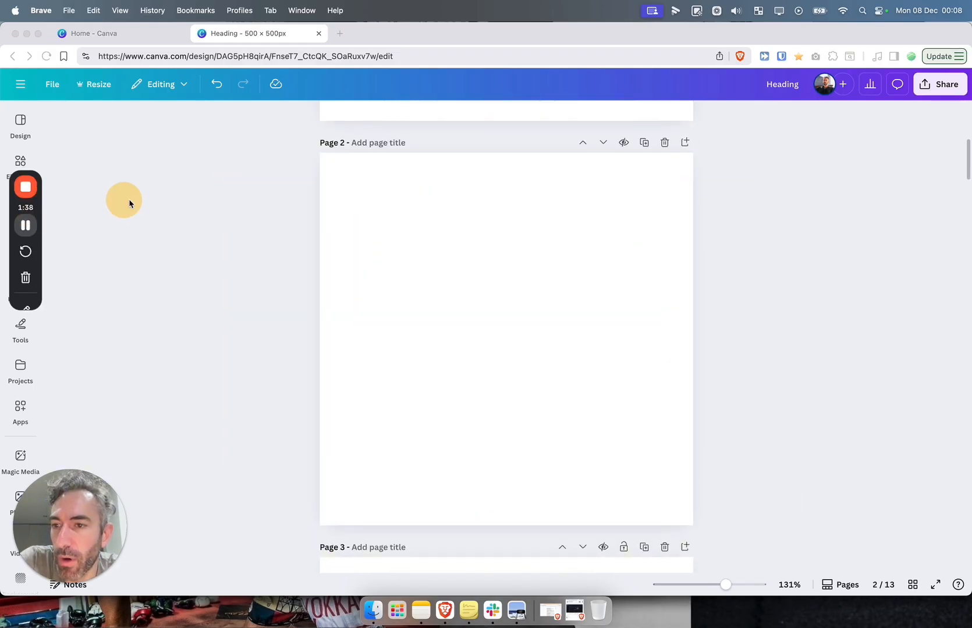
left_click_drag(28, 204, 139, 186)
Search Elements for 'mockup book' and place the white hardcover book graphic on page 2
left_click(24, 166)
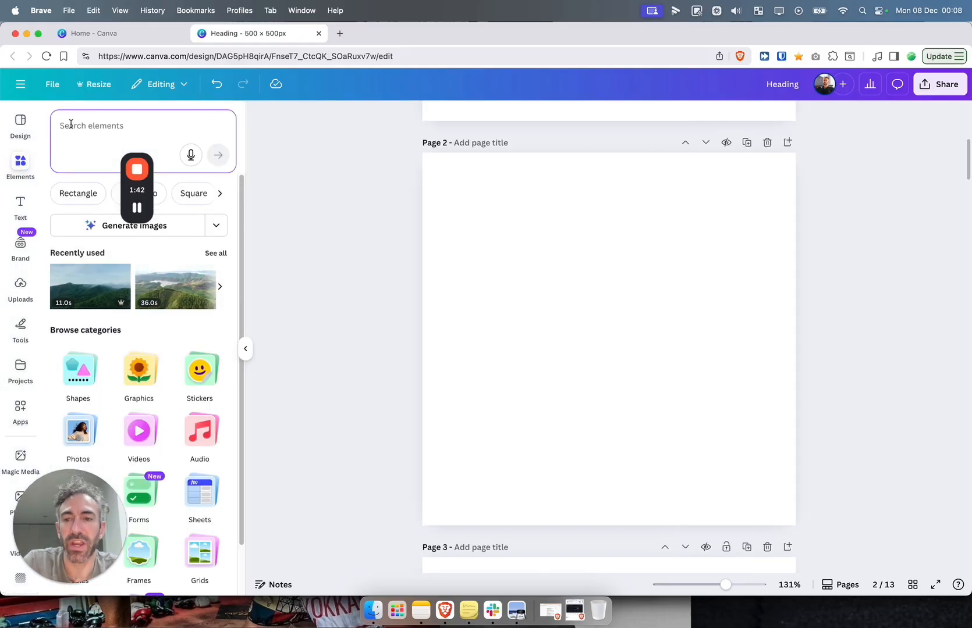
type("mockup book")
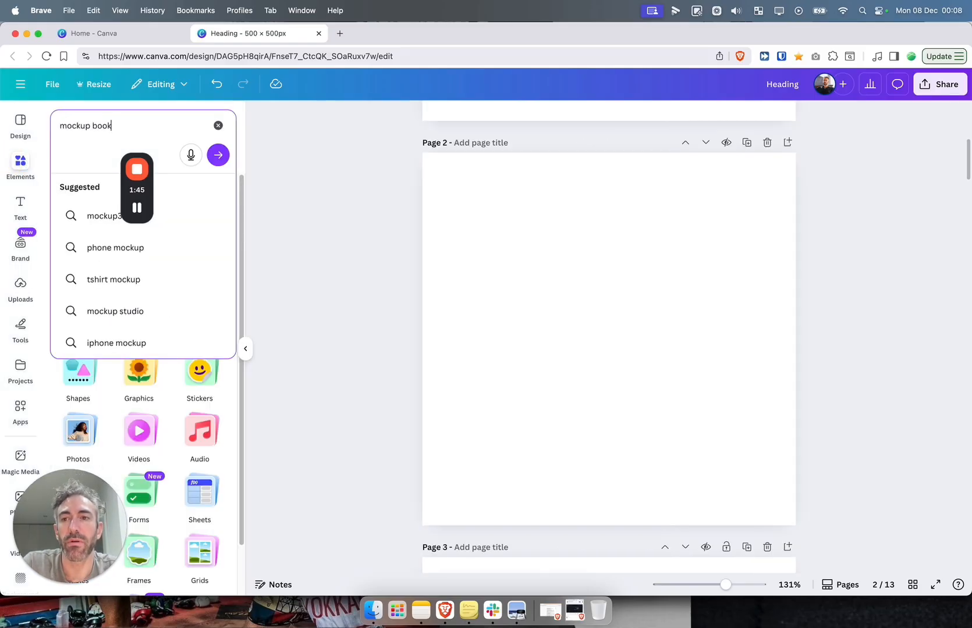
key("Return")
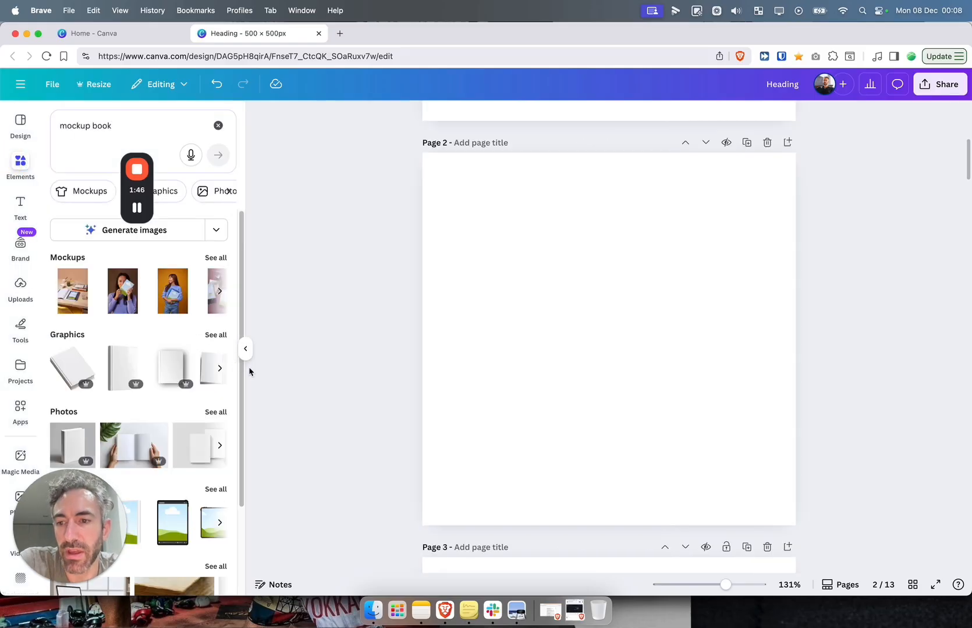
left_click_drag(78, 364, 518, 212)
left_click(398, 274)
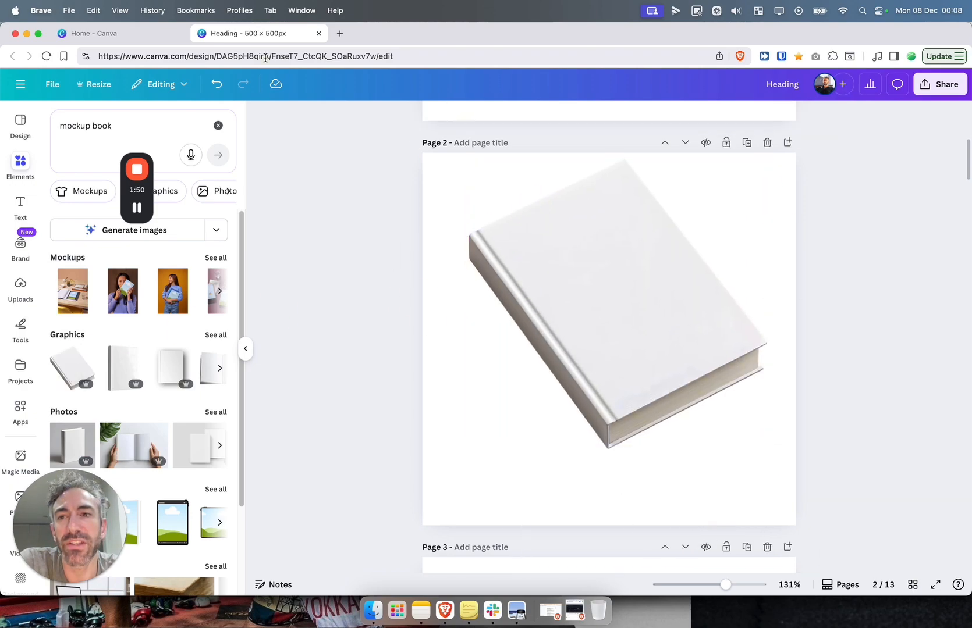
left_click(103, 32)
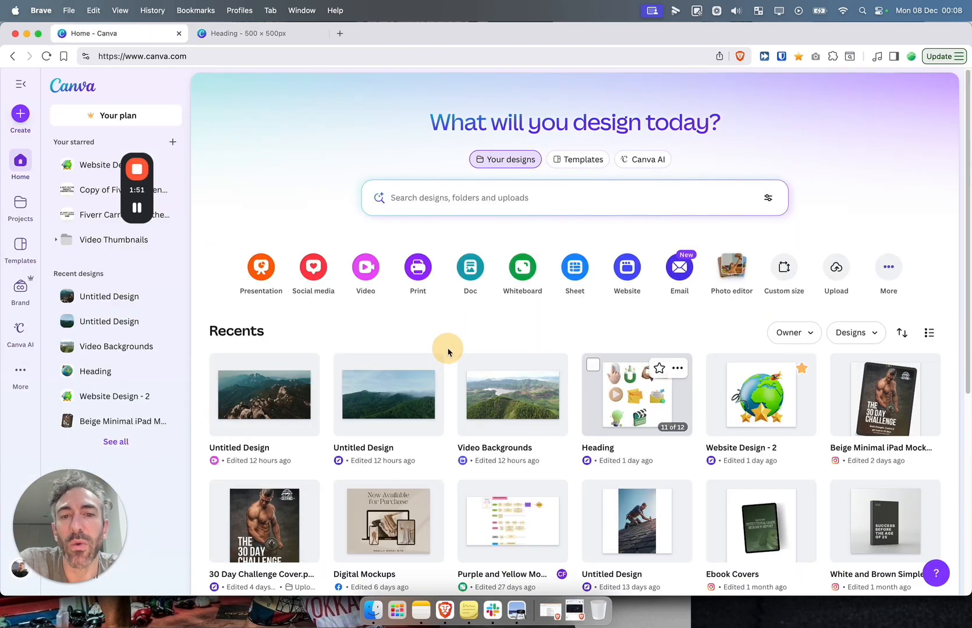
Search templates for 'ebook mockup' and customize the beige Free Guide tablet mockup template
left_click(429, 200)
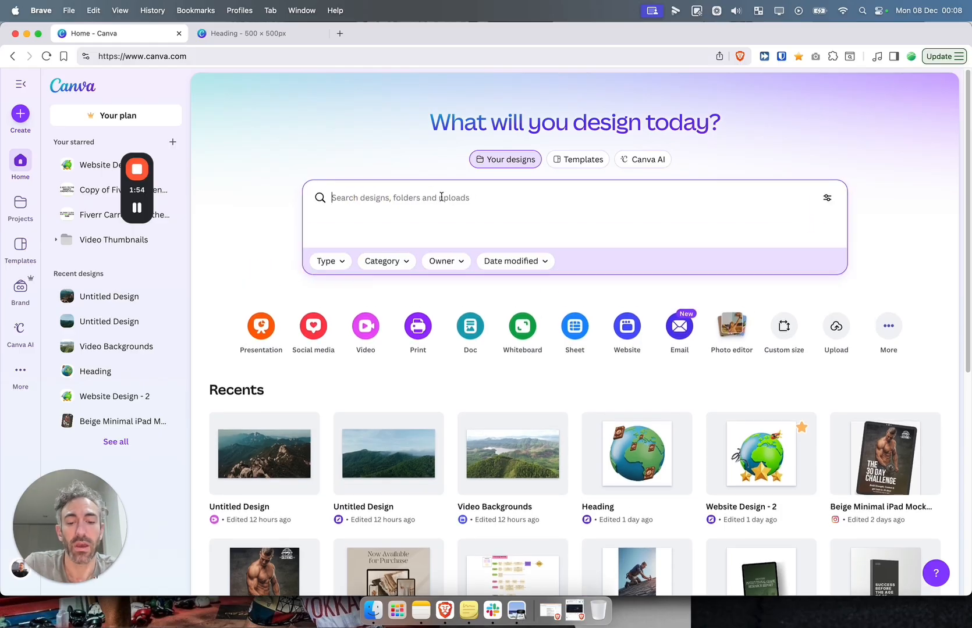
type("ebook mo")
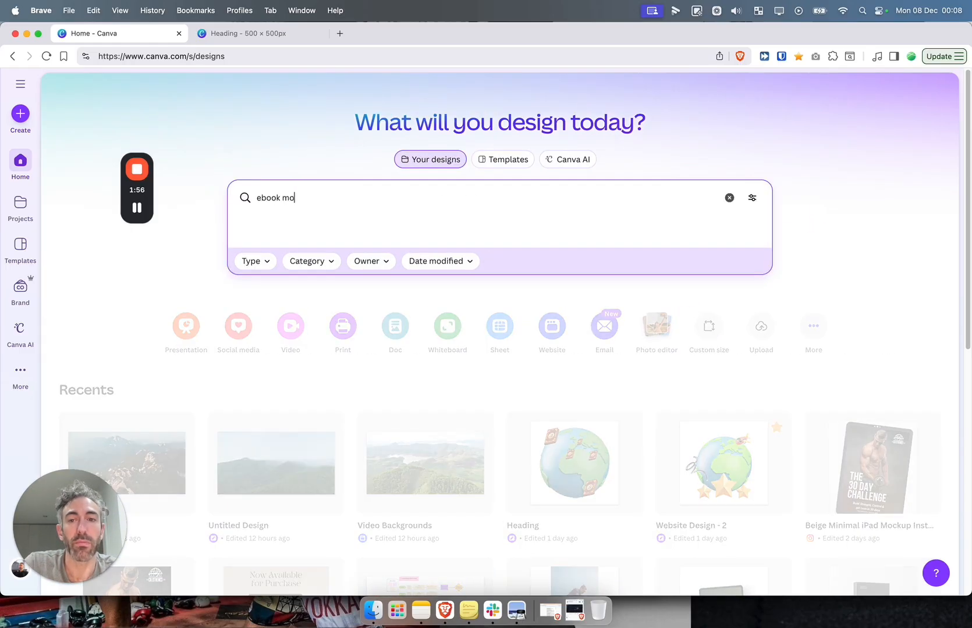
type("ckup")
left_click(506, 159)
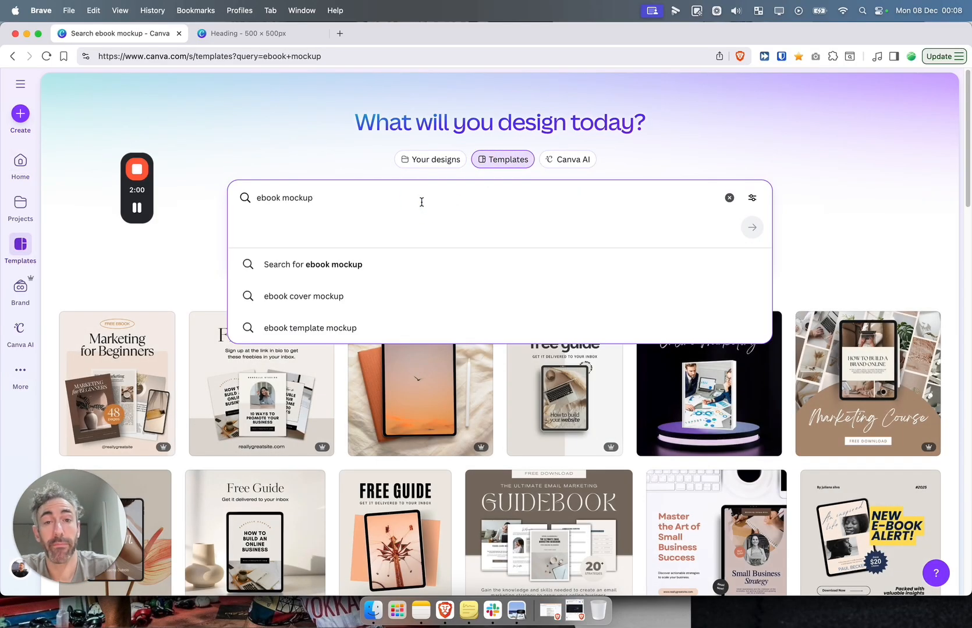
left_click(320, 128)
scroll(291, 372, "down", 1)
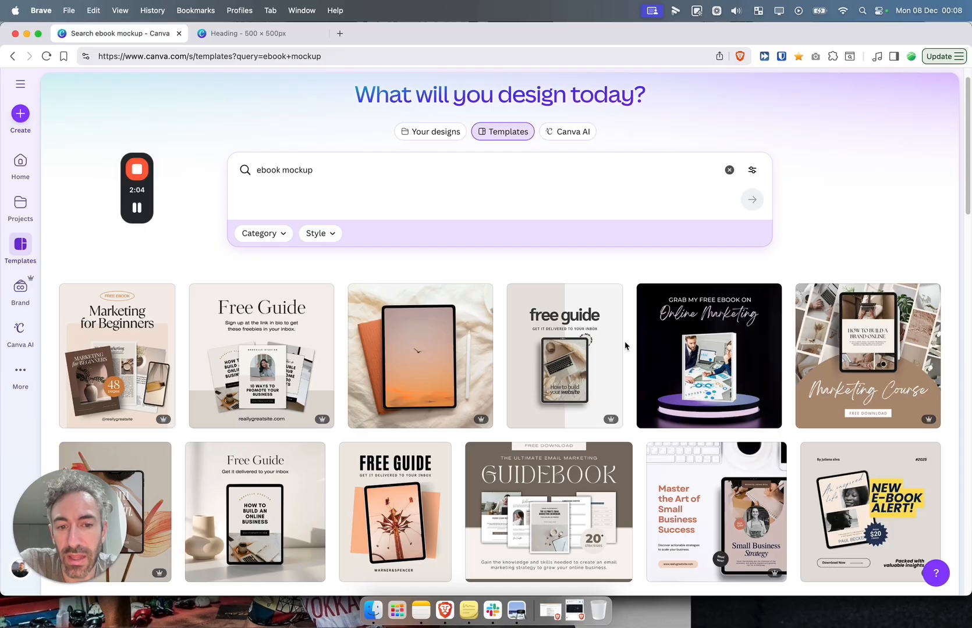
left_click(563, 344)
left_click(715, 223)
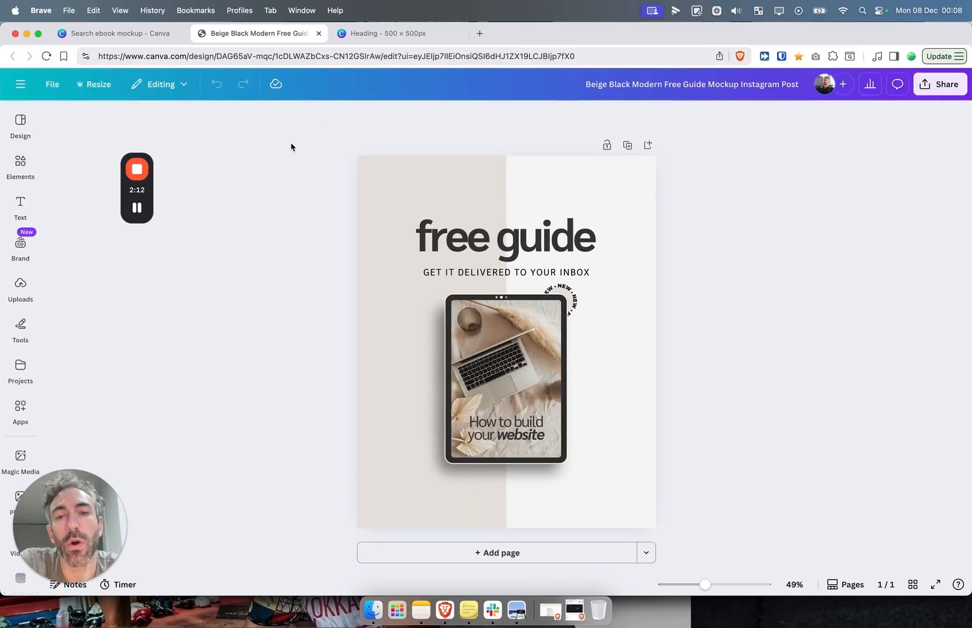
Remove the free guide heading, subtitle and NEW badge, and make the background white
left_click_drag(285, 149, 661, 270)
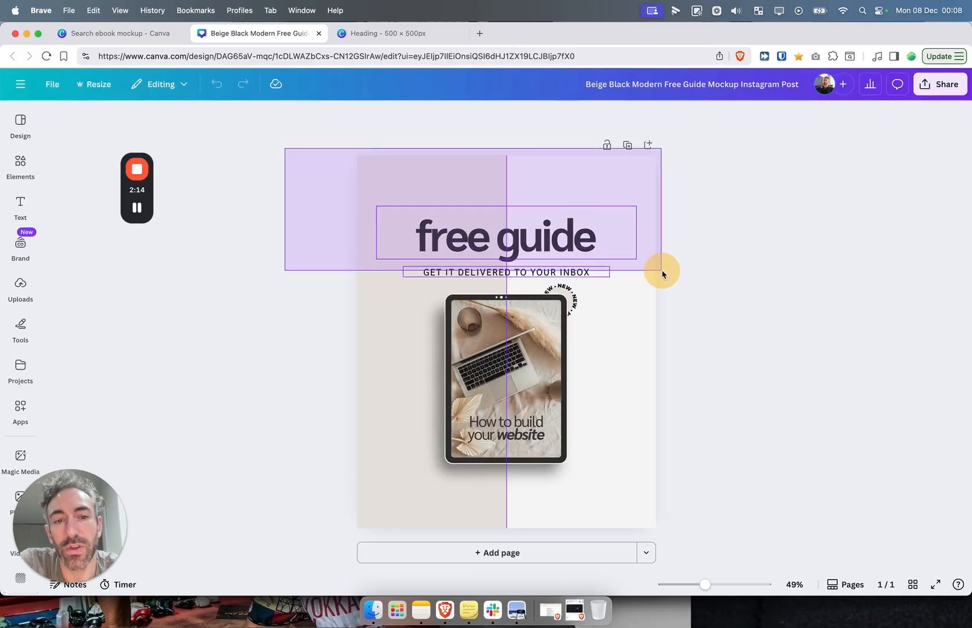
key("Delete")
left_click(560, 285)
left_click(560, 286)
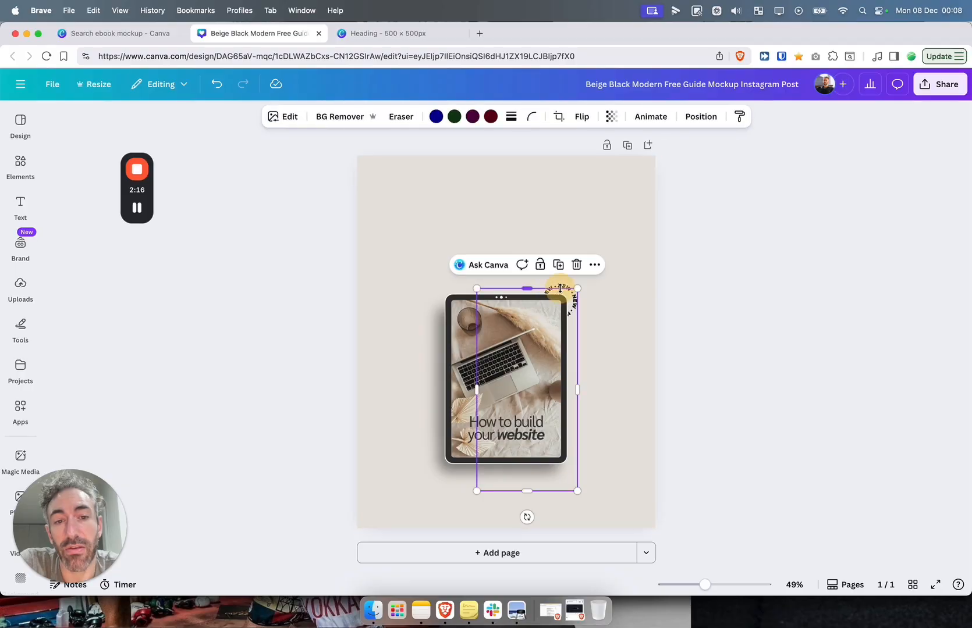
left_click(569, 282)
key("Delete")
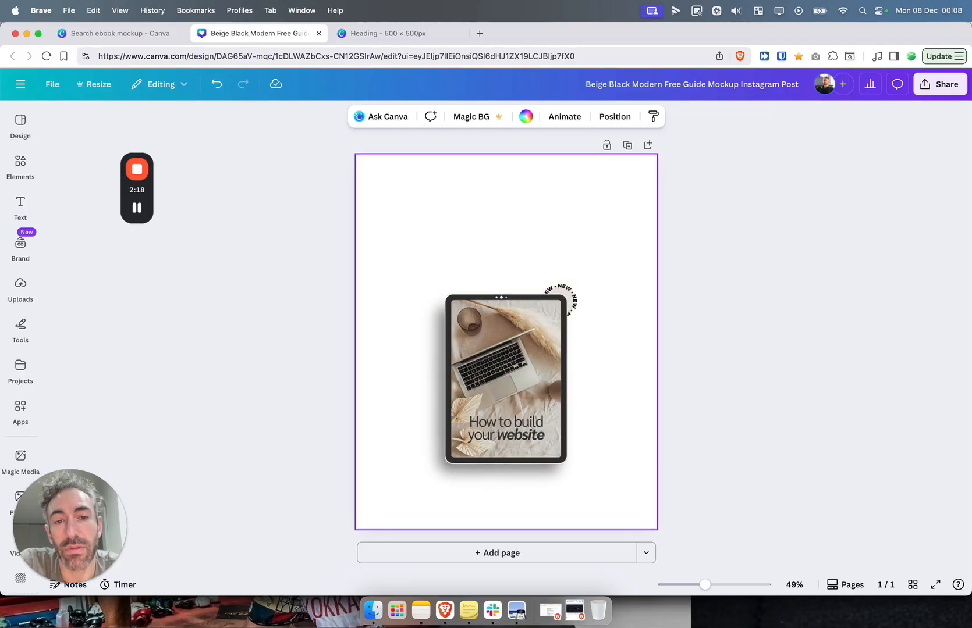
left_click(560, 292)
key("Delete")
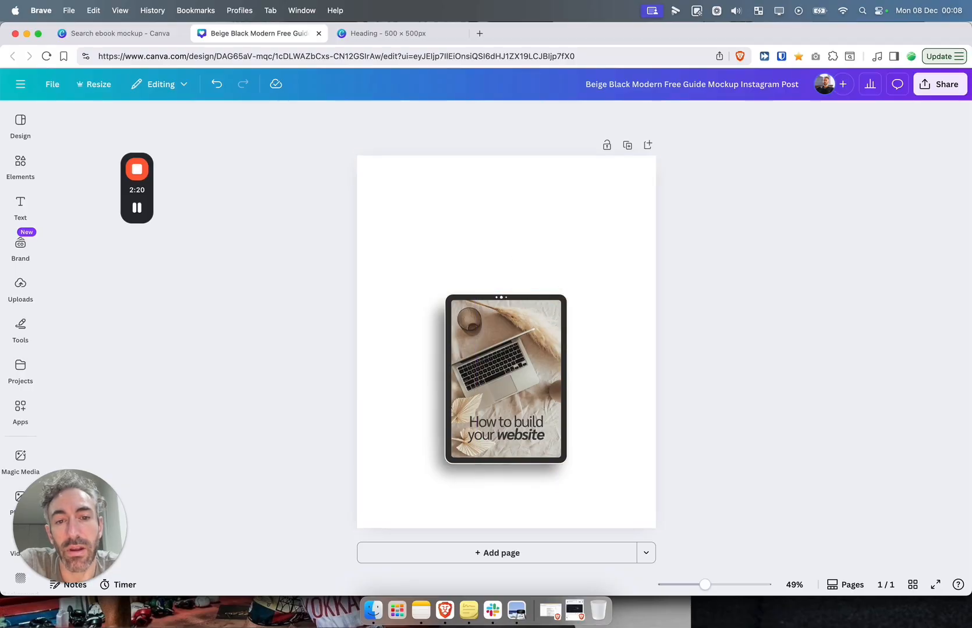
Group the tablet mockup, move and enlarge it to fill the page, then ungroup it
left_click_drag(389, 242, 584, 488)
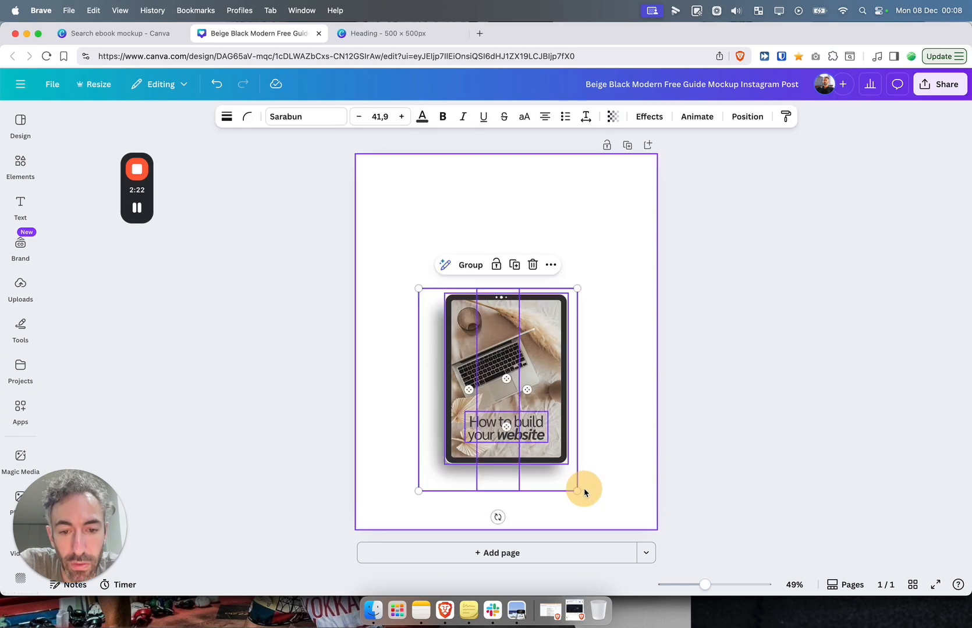
left_click(469, 265)
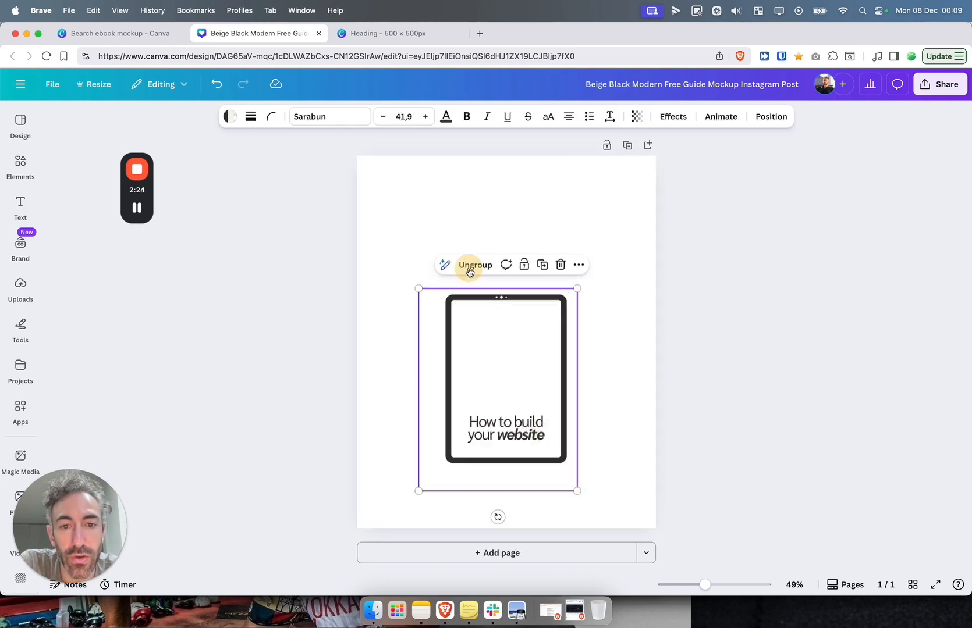
left_click_drag(512, 402, 465, 282)
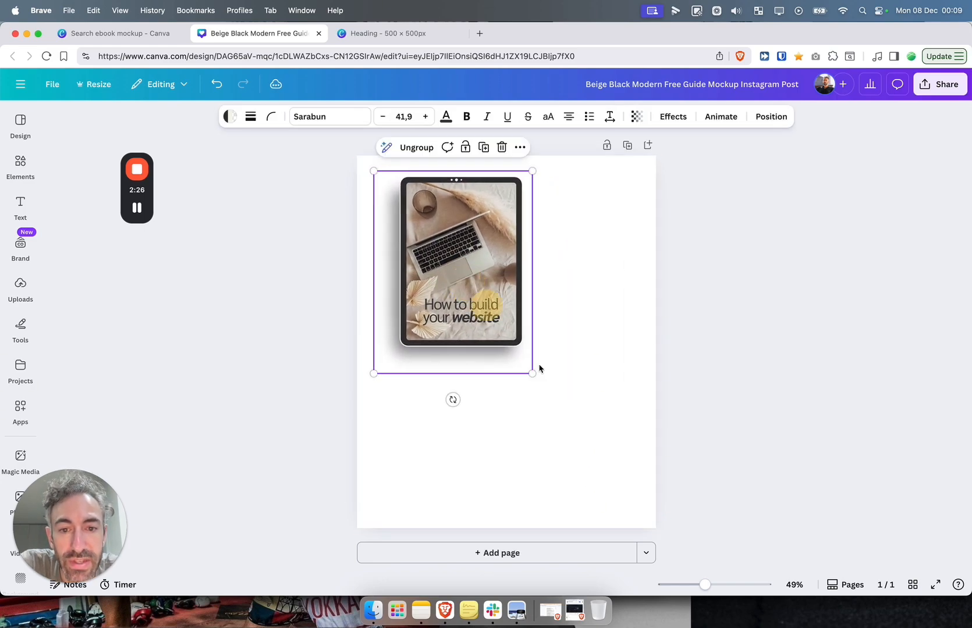
left_click_drag(532, 372, 633, 504)
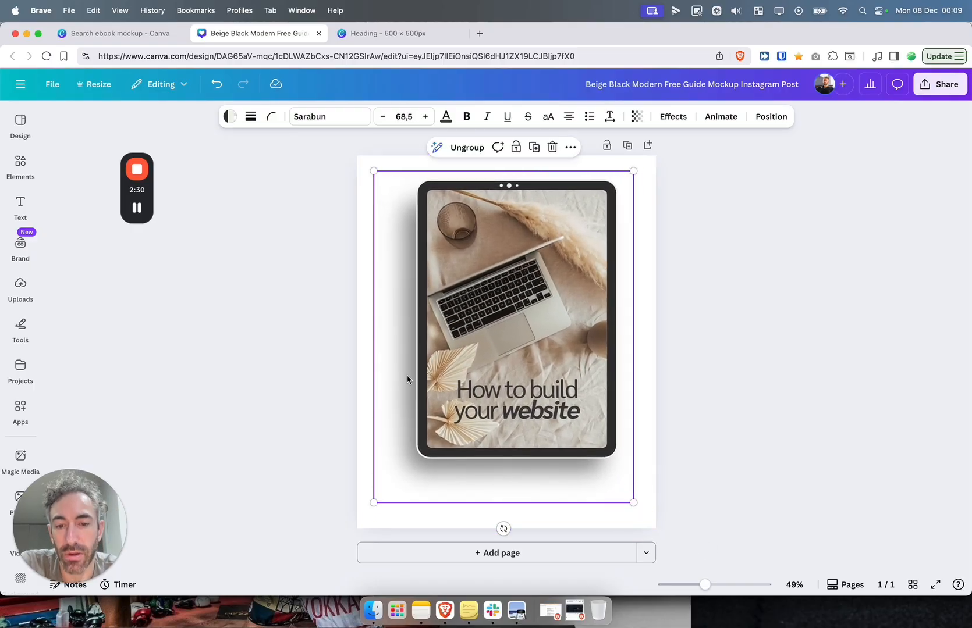
left_click(466, 147)
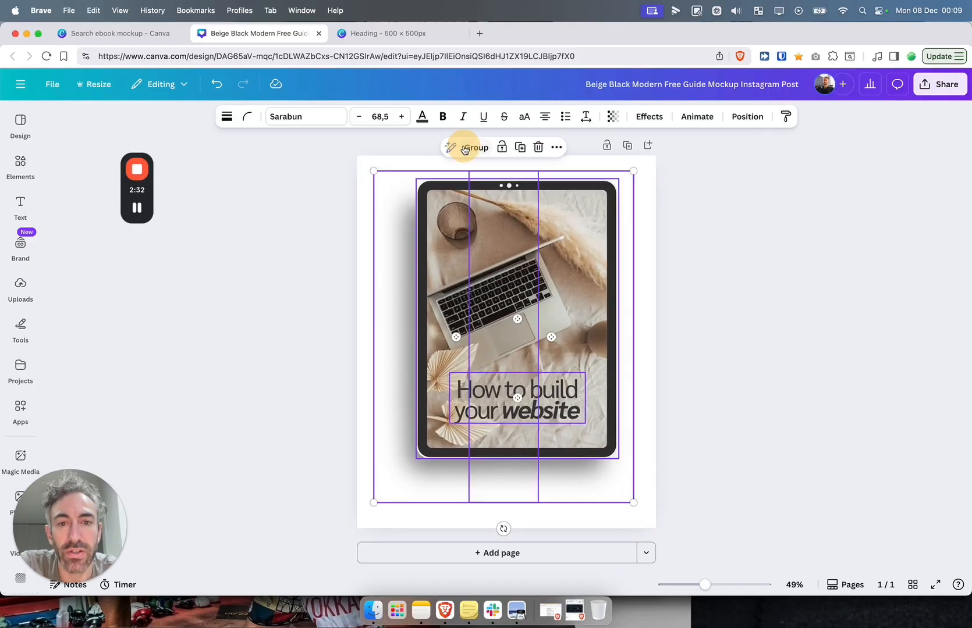
double_click(551, 278)
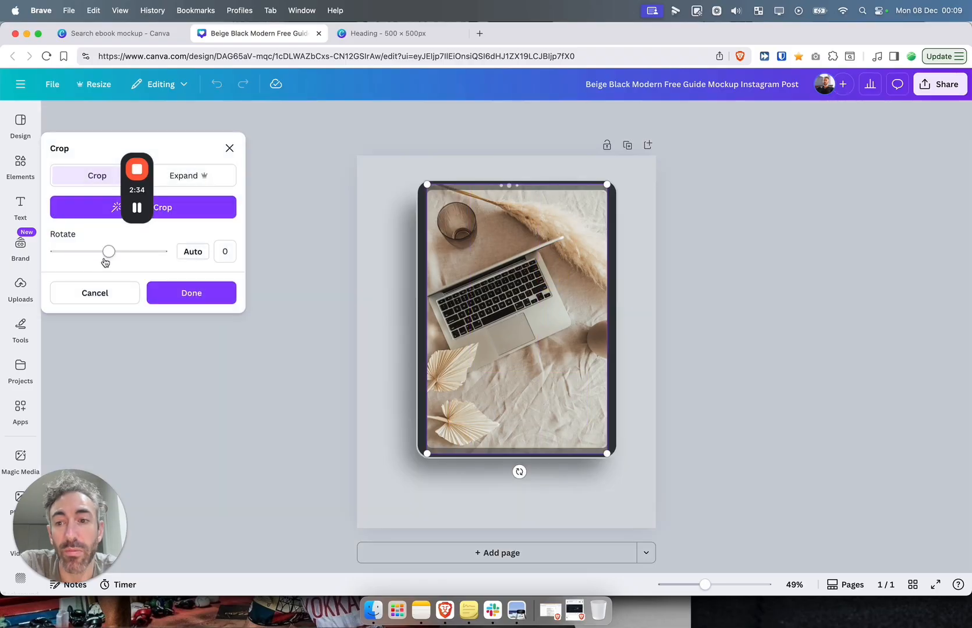
left_click(96, 293)
left_click(41, 165)
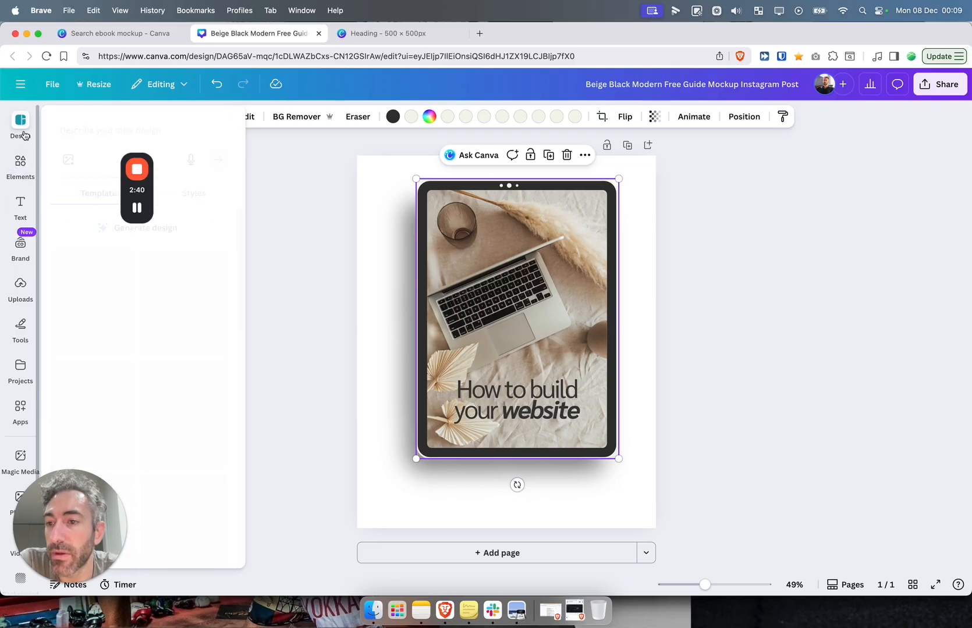
Drop the uploaded 30 Day Challenge cover into the tablet screen and delete the leftover heading text
left_click(23, 283)
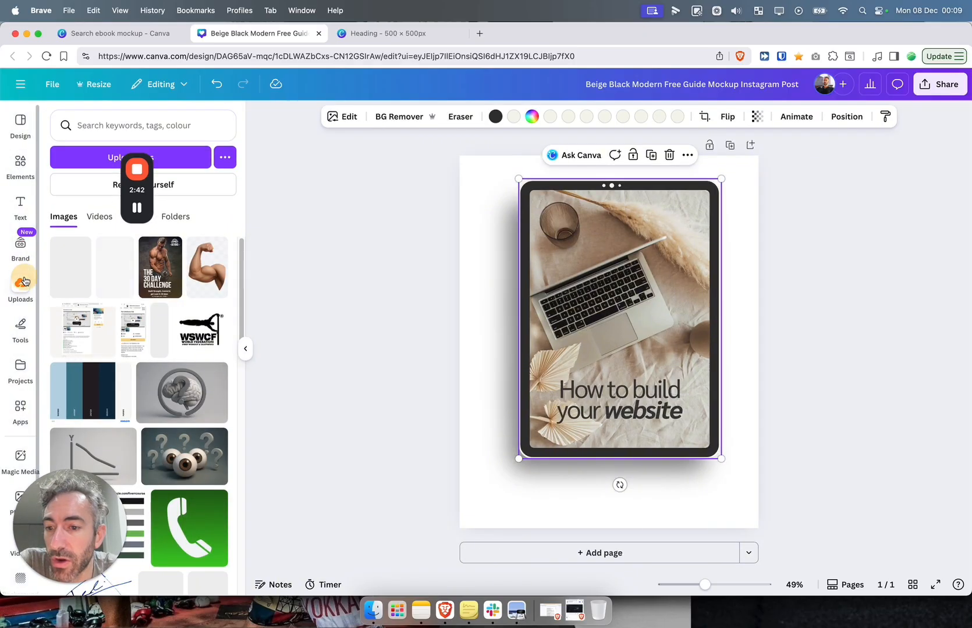
left_click_drag(159, 266, 584, 279)
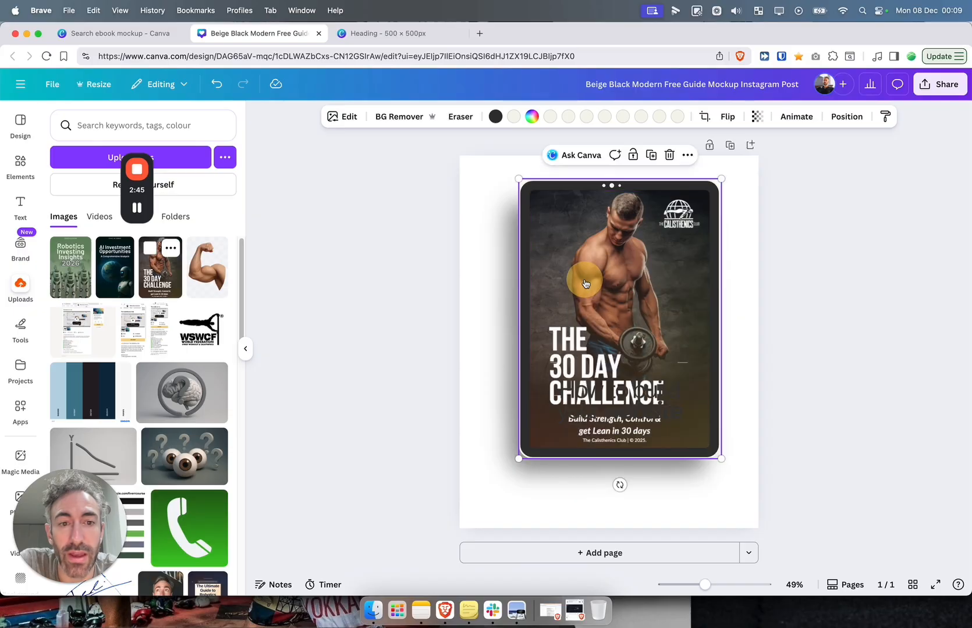
left_click(642, 400)
key("Delete")
left_click(397, 292)
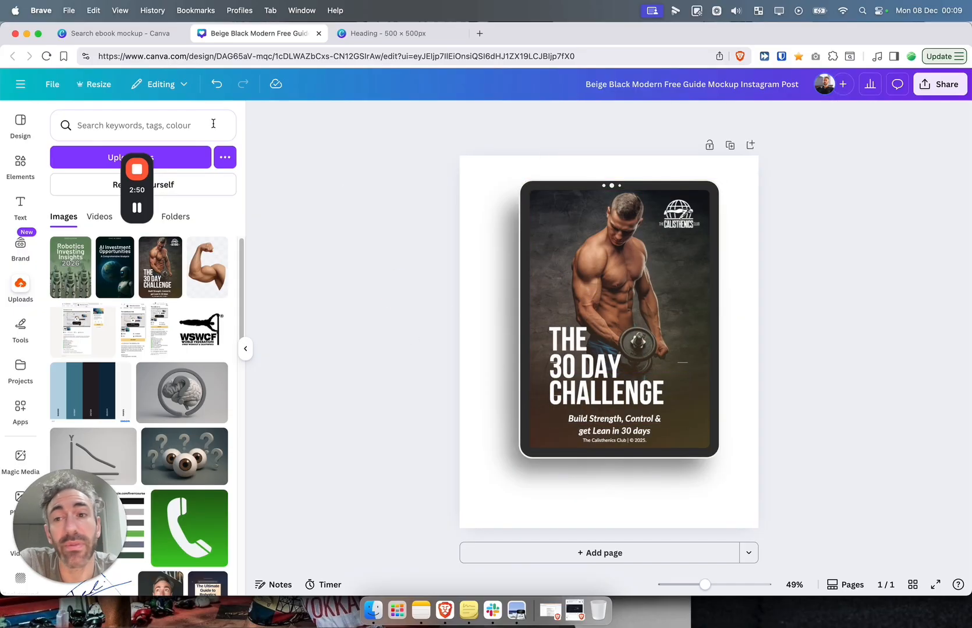
Search fonts for 'signature' and add Brilliant Signature 3 text below the tablet
left_click(21, 203)
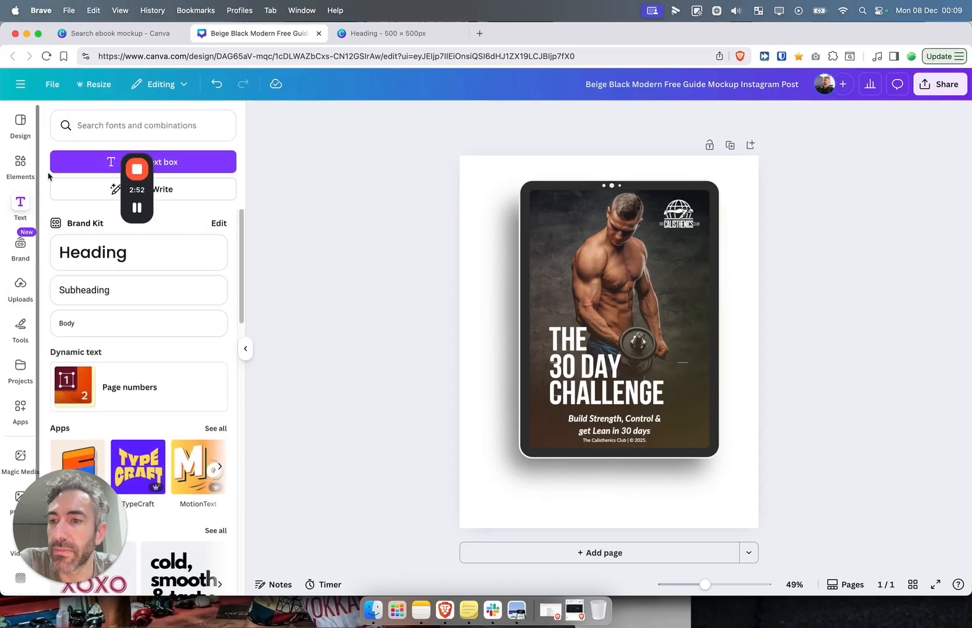
left_click(94, 117)
type("s")
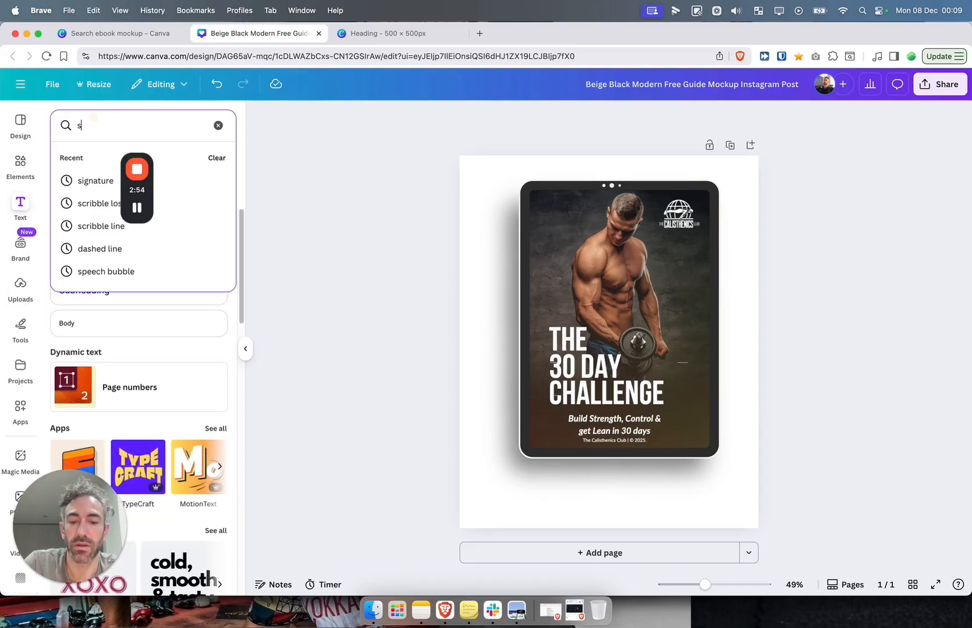
type("ignature")
key("Return")
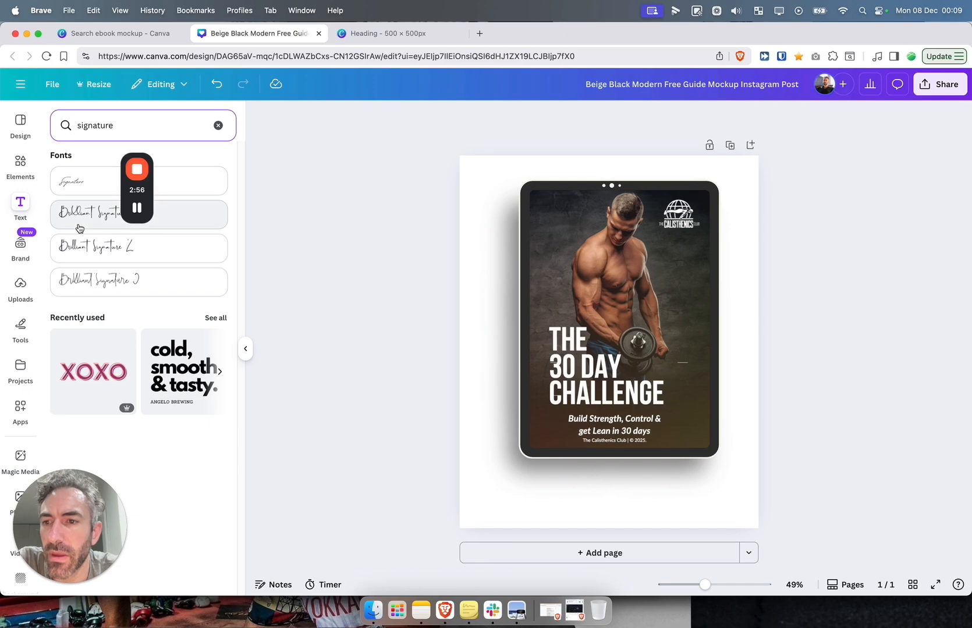
mouse_move(77, 270)
left_mouse_down()
mouse_move(82, 291)
mouse_move(613, 469)
mouse_move(634, 459)
left_mouse_up()
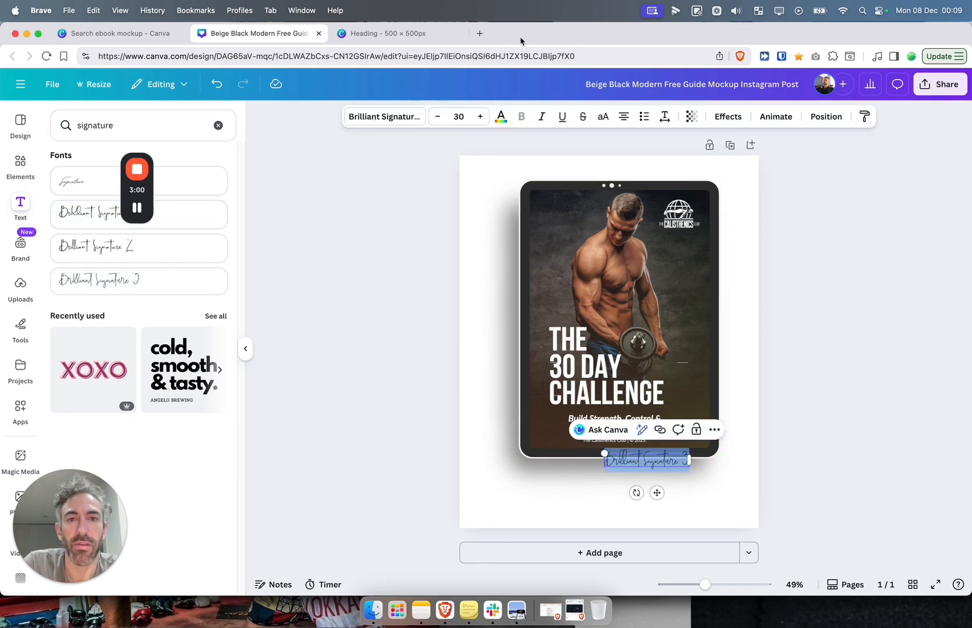
Enlarge the Brilliant Signature 3 text to about size 87 and place it just below the tablet
left_click(482, 117)
left_click_drag(485, 118, 486, 118)
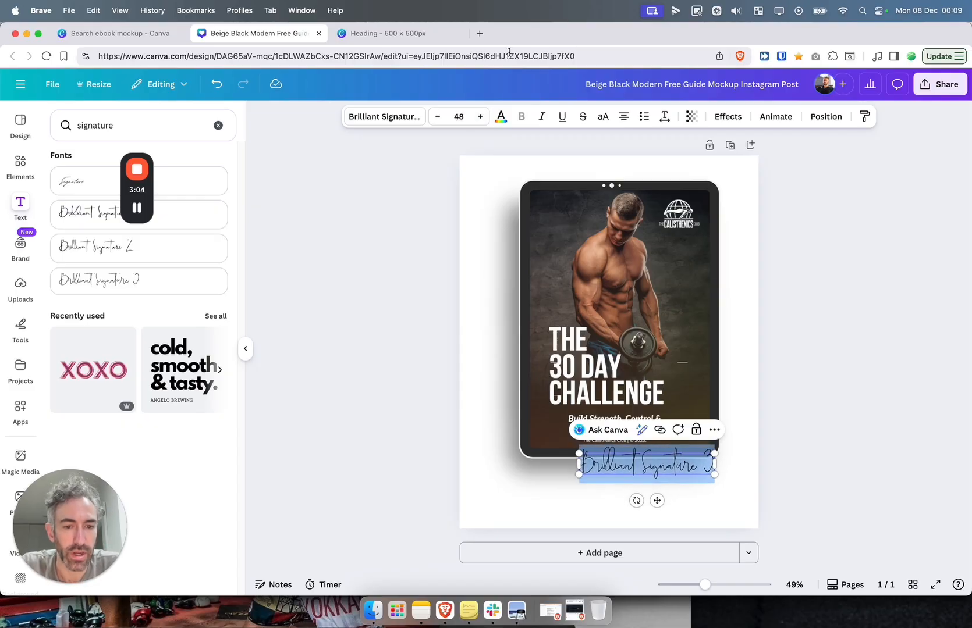
left_click_drag(579, 453, 535, 446)
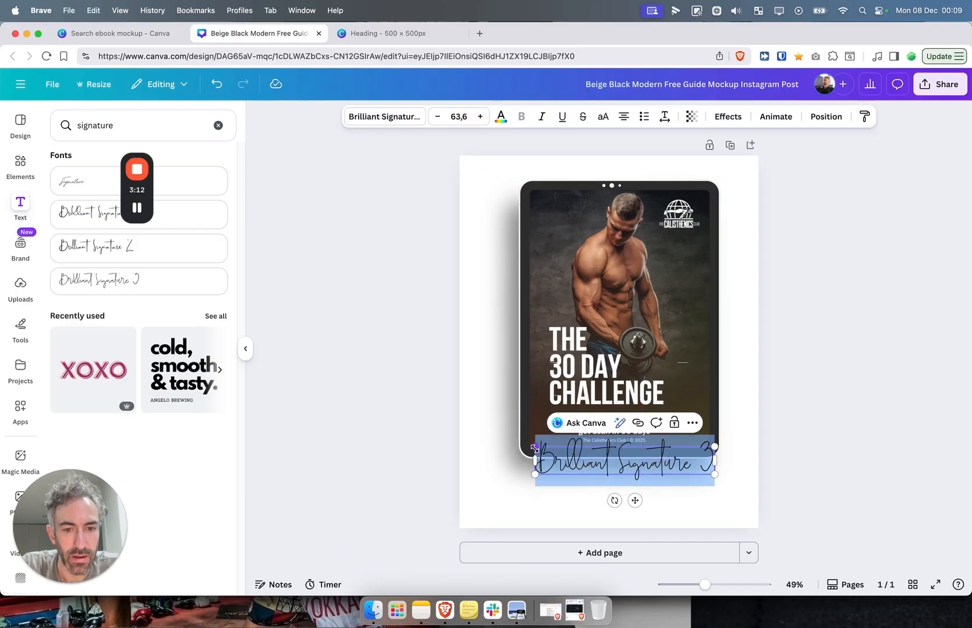
left_click_drag(535, 447, 473, 353)
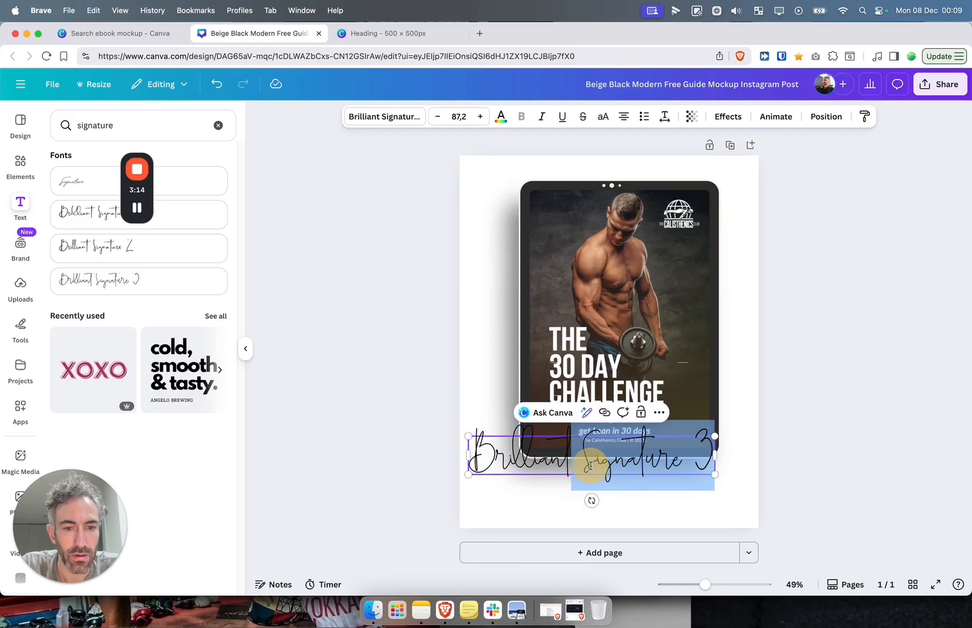
left_click_drag(662, 482, 690, 511)
Give the signature a gold-to-purple gradient text colour and add a blank second page
left_click(501, 119)
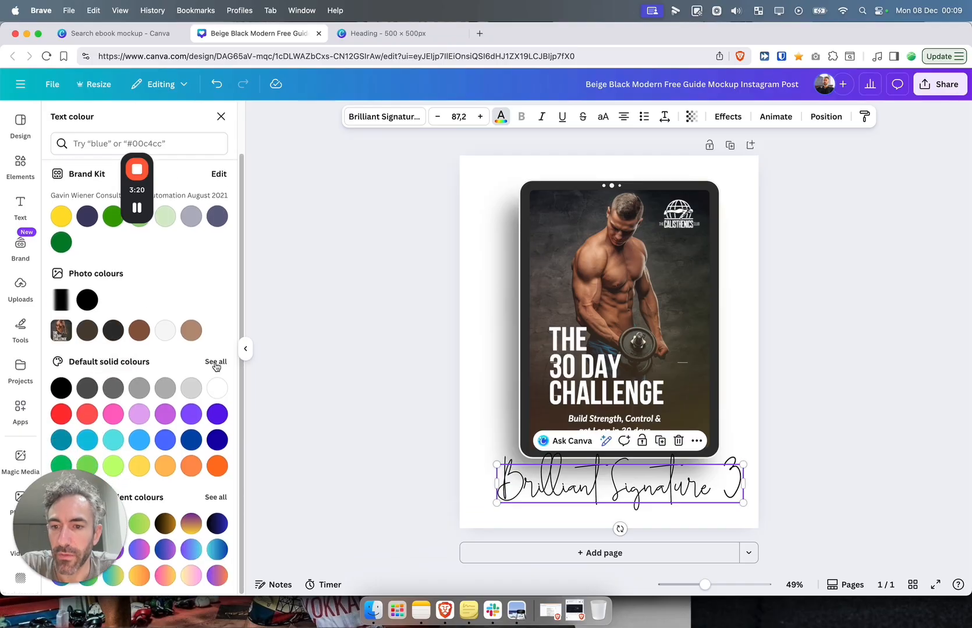
left_click(190, 522)
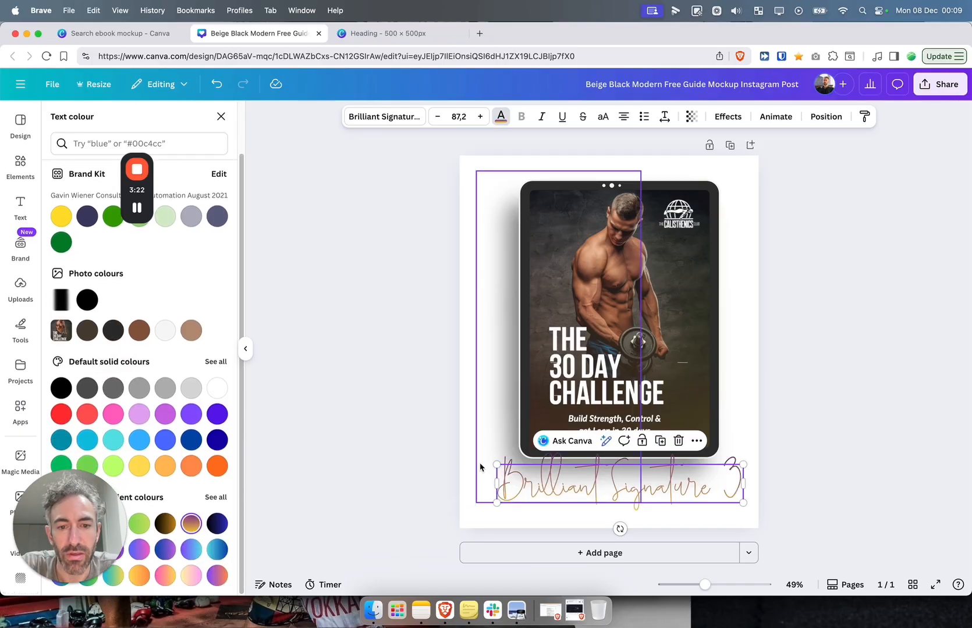
left_click(606, 554)
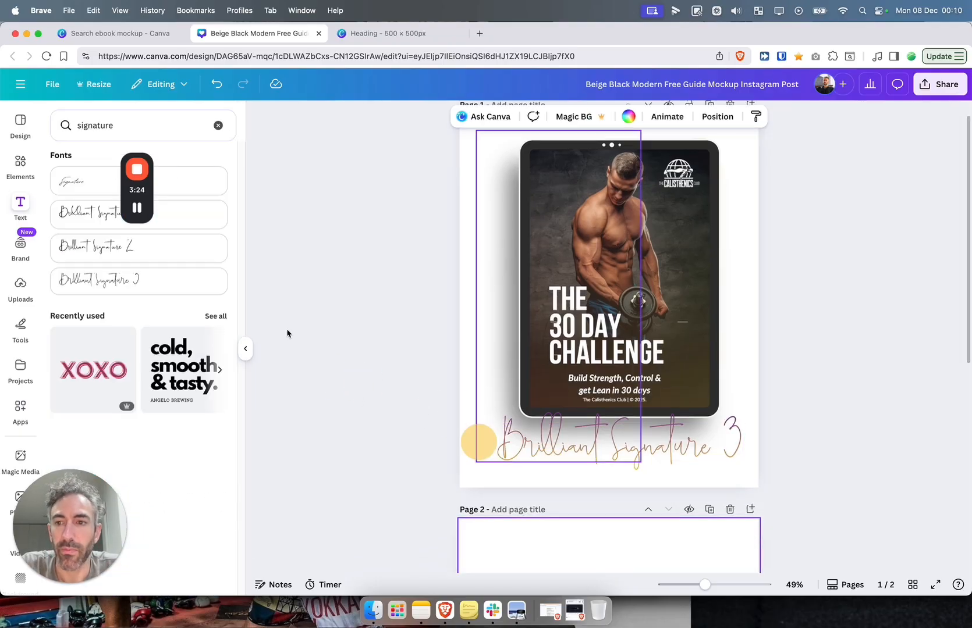
Add Brilliant Signature 2 text to the top of page 2 and enlarge it across the page width
mouse_move(148, 258)
left_mouse_down()
mouse_move(610, 254)
mouse_move(507, 271)
left_mouse_up()
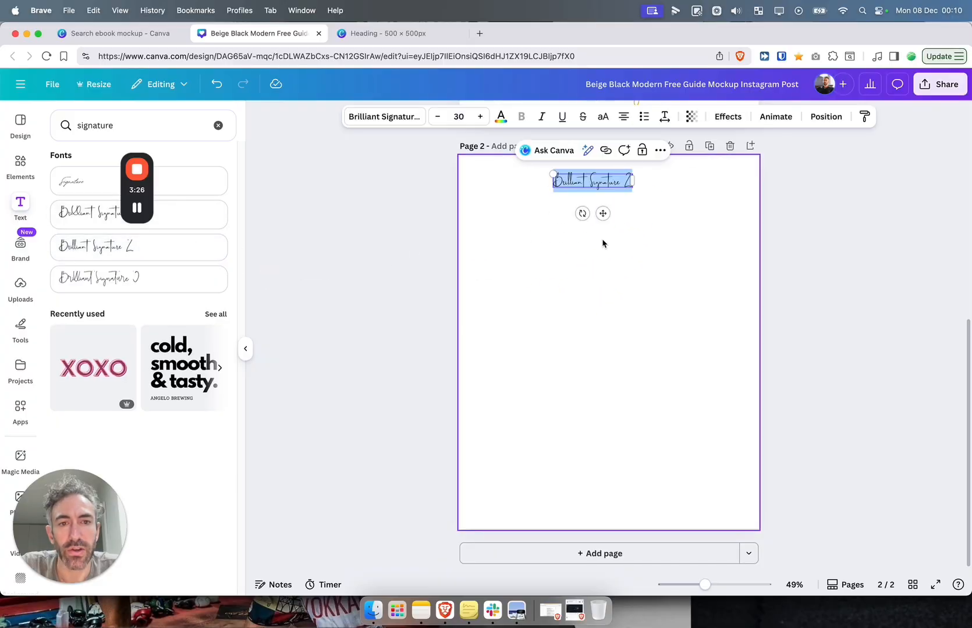
left_click(625, 190)
left_click(625, 187)
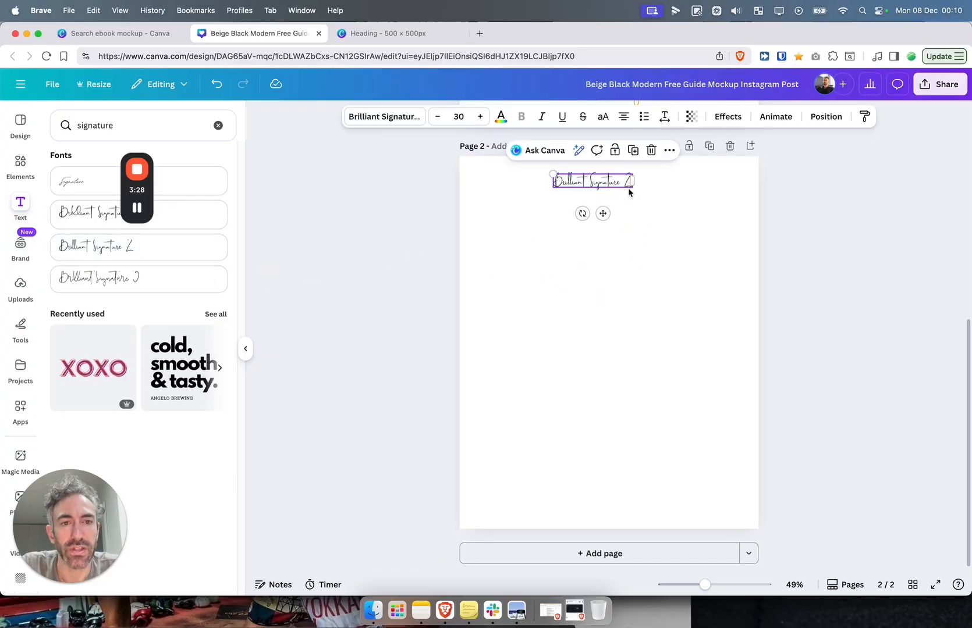
mouse_move(631, 187)
left_mouse_down()
mouse_move(731, 256)
mouse_move(749, 212)
left_mouse_up()
left_click_drag(676, 213, 608, 213)
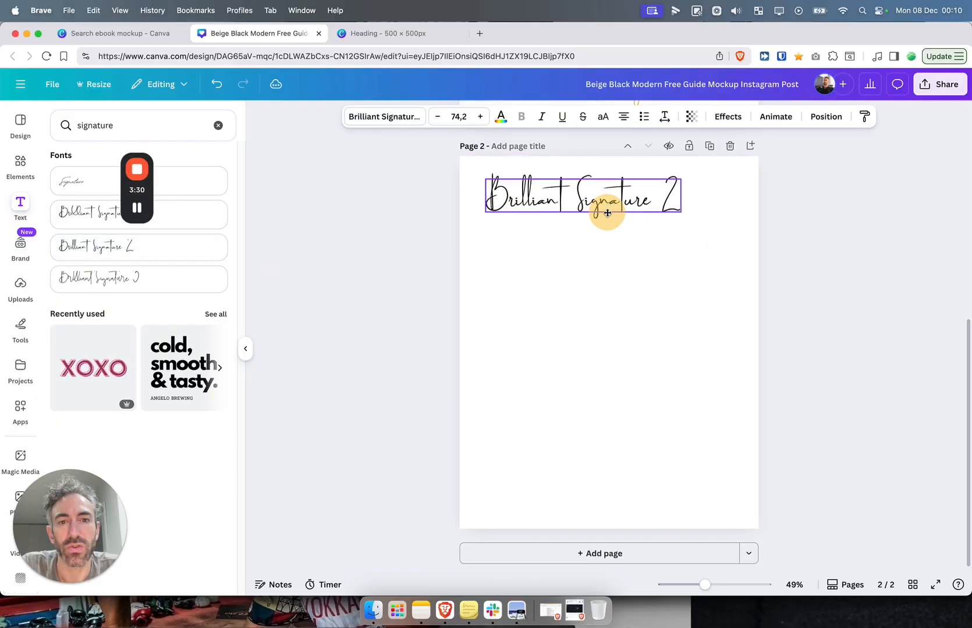
left_click_drag(678, 210, 731, 269)
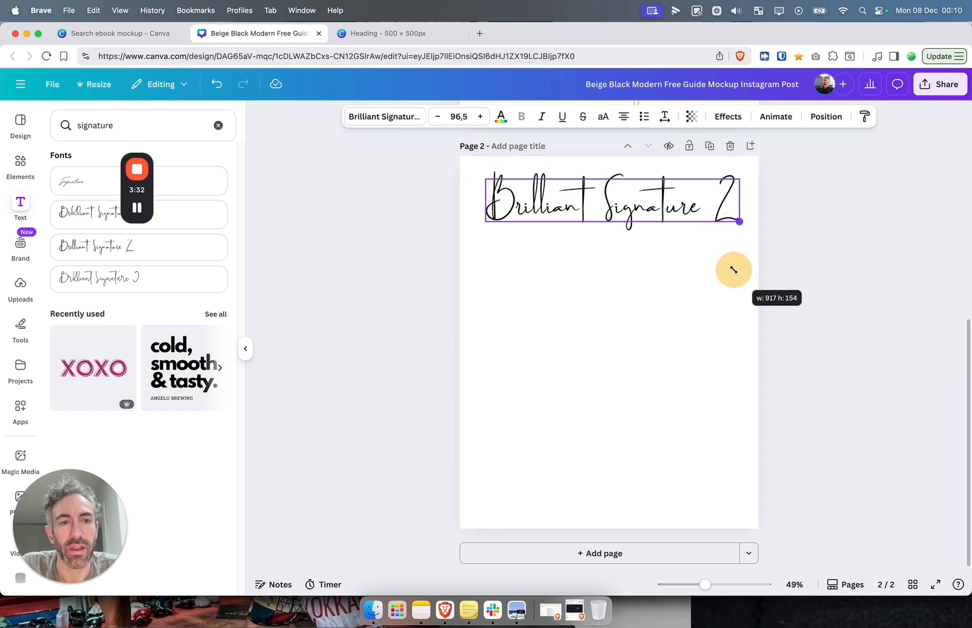
left_click(417, 265)
Add Brilliant Signature 1 text below it and give both samples the gold-to-purple gradient
mouse_move(189, 222)
left_mouse_down()
mouse_move(549, 310)
mouse_move(518, 308)
mouse_move(543, 256)
mouse_move(720, 373)
left_mouse_up()
left_click(501, 118)
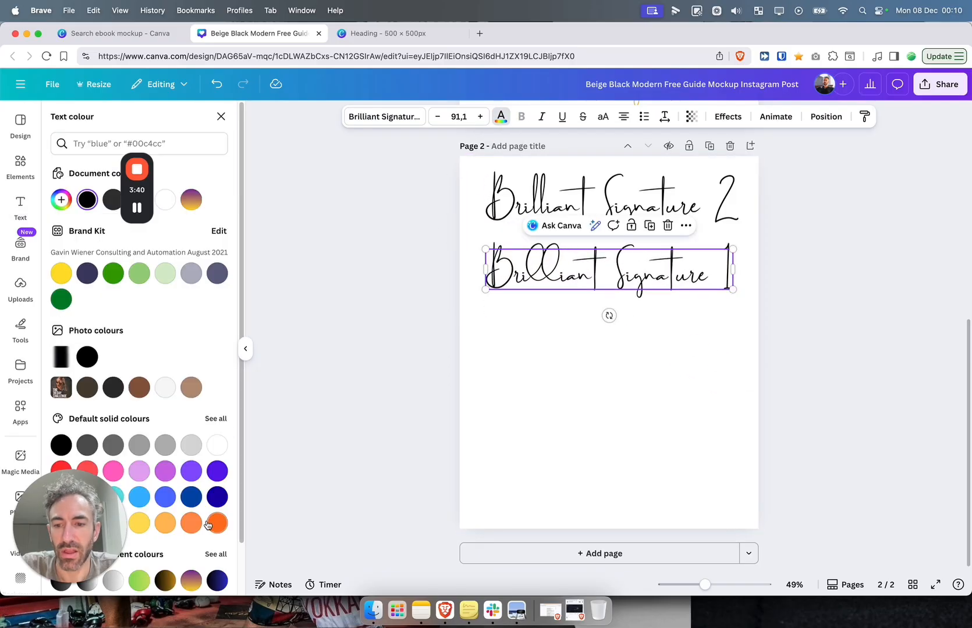
left_click(189, 578)
left_click(512, 186)
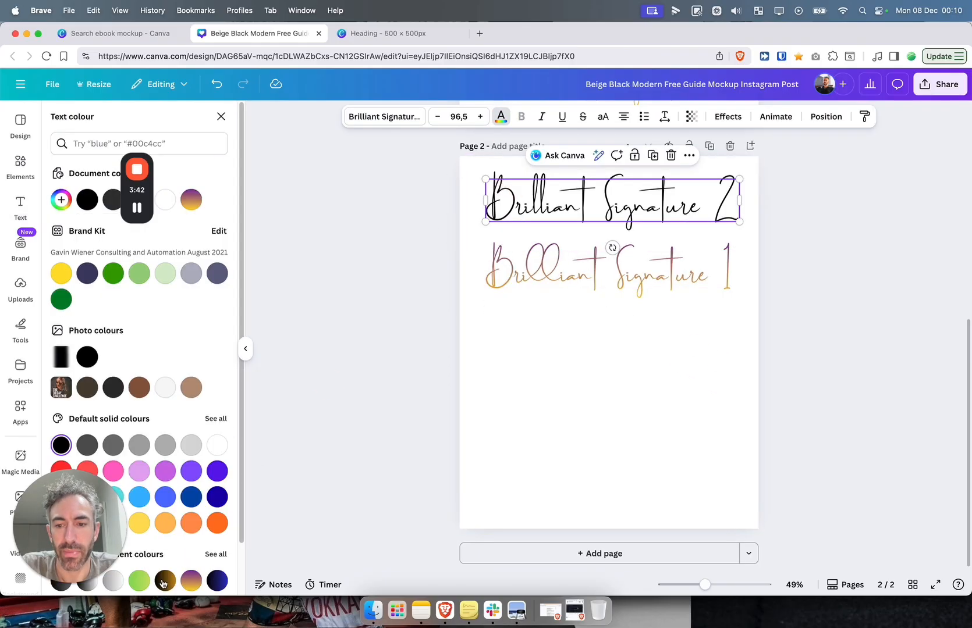
left_click(191, 580)
left_click(542, 419)
scroll(547, 419, "up", 5)
left_click(554, 446)
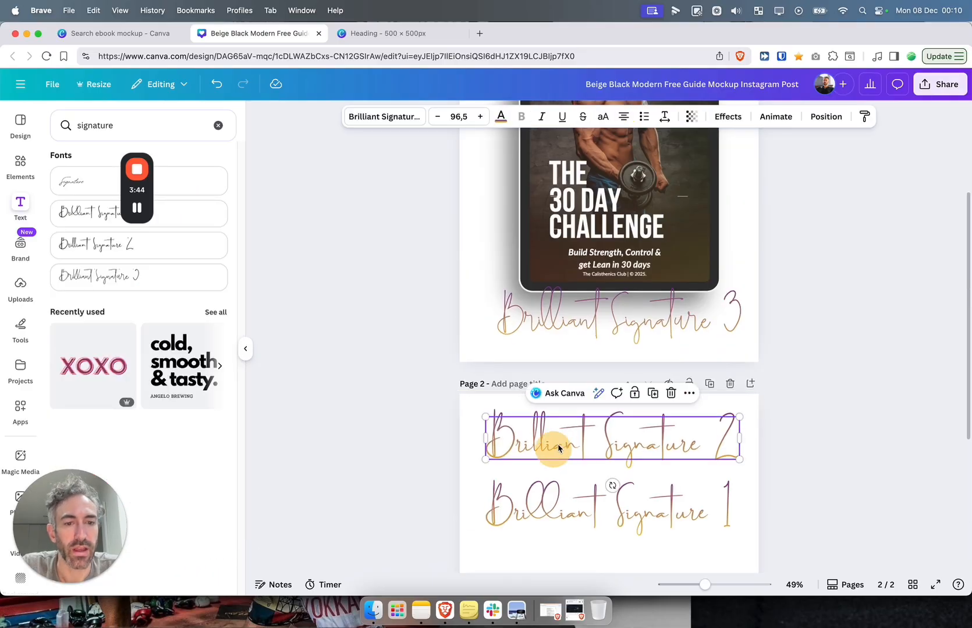
Replace the page 1 signature with a pasted Brilliant Signature 2 copy below the tablet, tilted to -21°
left_click(608, 329)
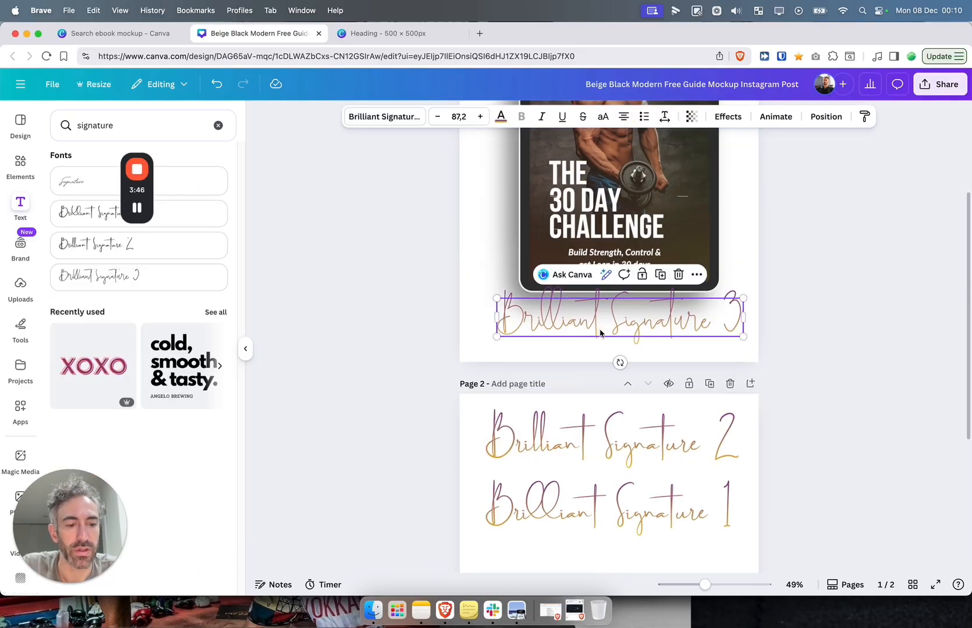
key("Delete")
key("cmd+v")
left_click_drag(563, 251, 584, 323)
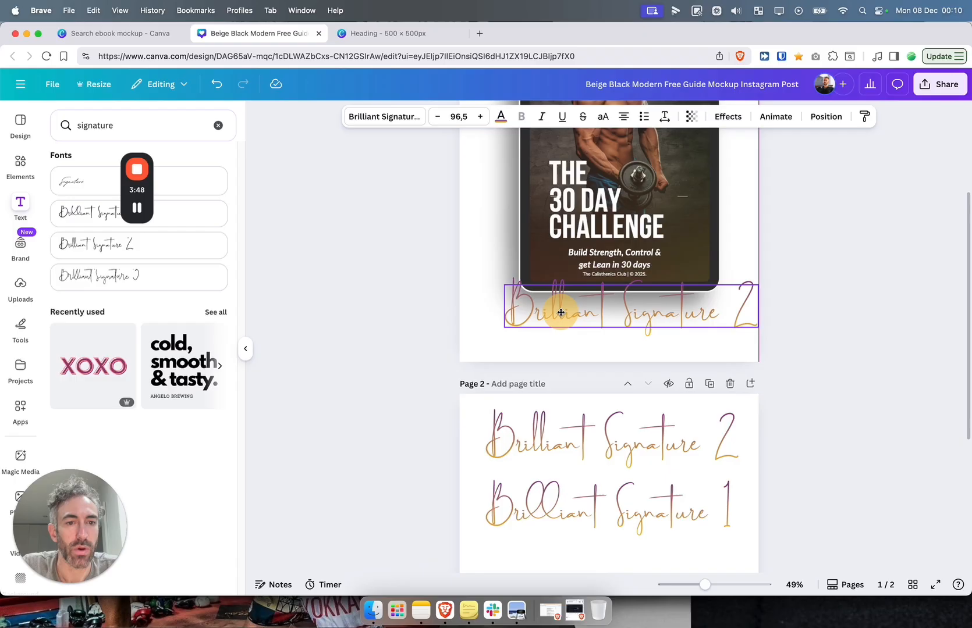
mouse_move(630, 351)
left_mouse_down()
mouse_move(654, 359)
mouse_move(632, 357)
mouse_move(644, 350)
mouse_move(651, 308)
mouse_move(631, 344)
left_mouse_up()
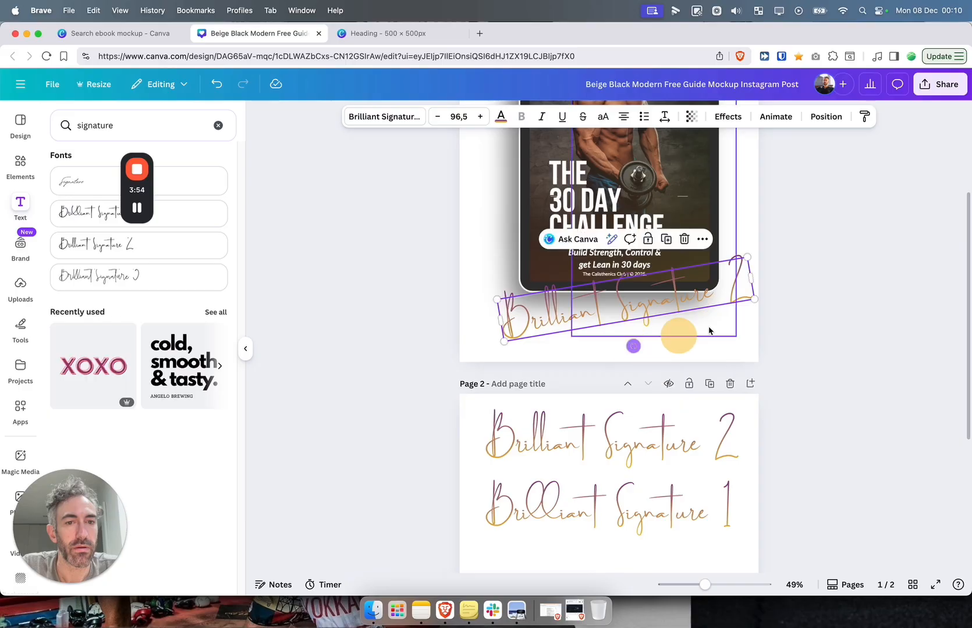
left_click(737, 343)
Centre the tablet image horizontally on page 1
scroll(730, 384, "up", 3)
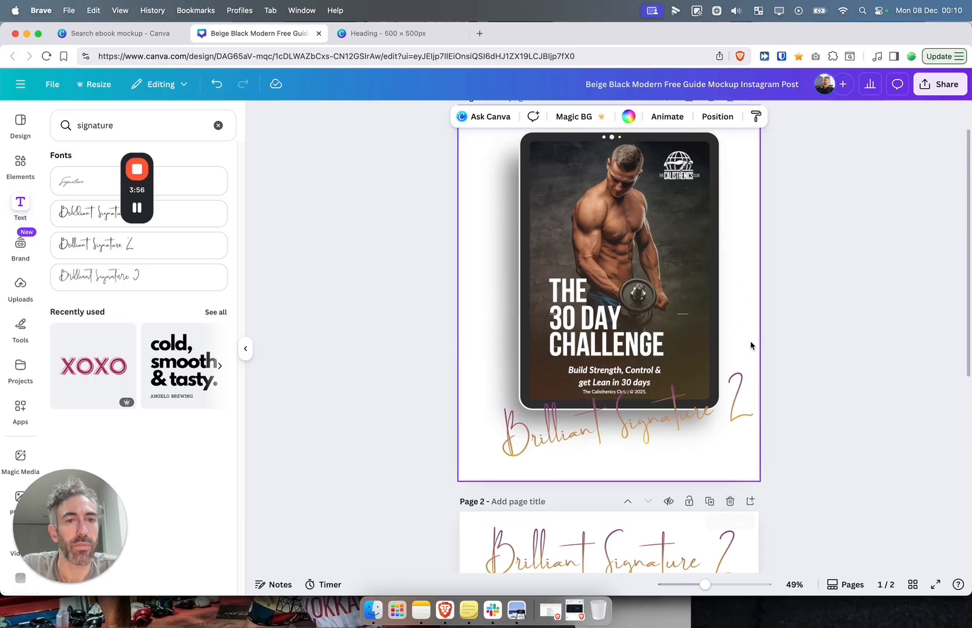
left_click(856, 323)
scroll(856, 322, "up", 1)
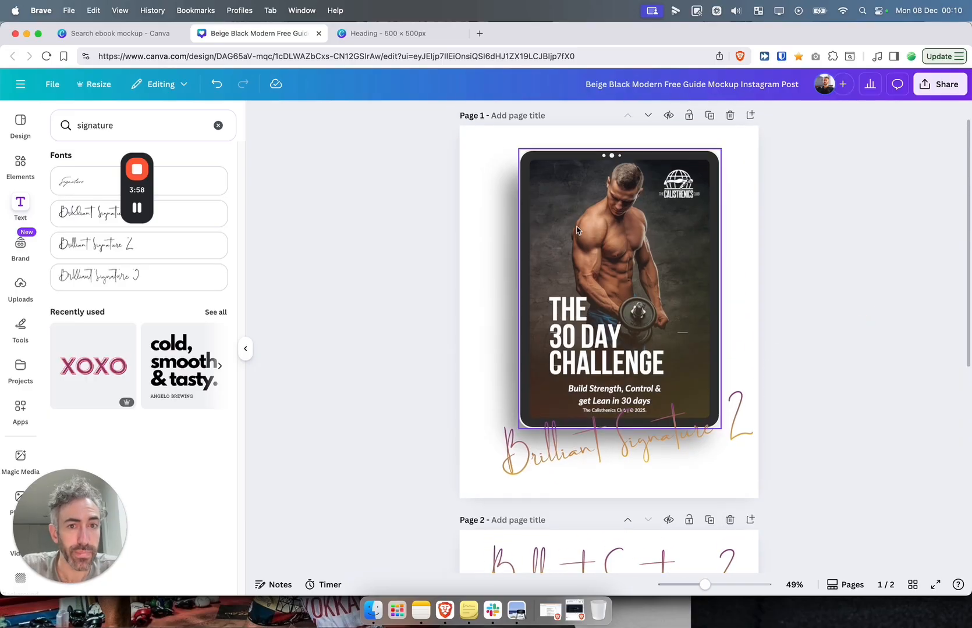
left_click_drag(576, 231, 565, 230)
left_click(393, 305)
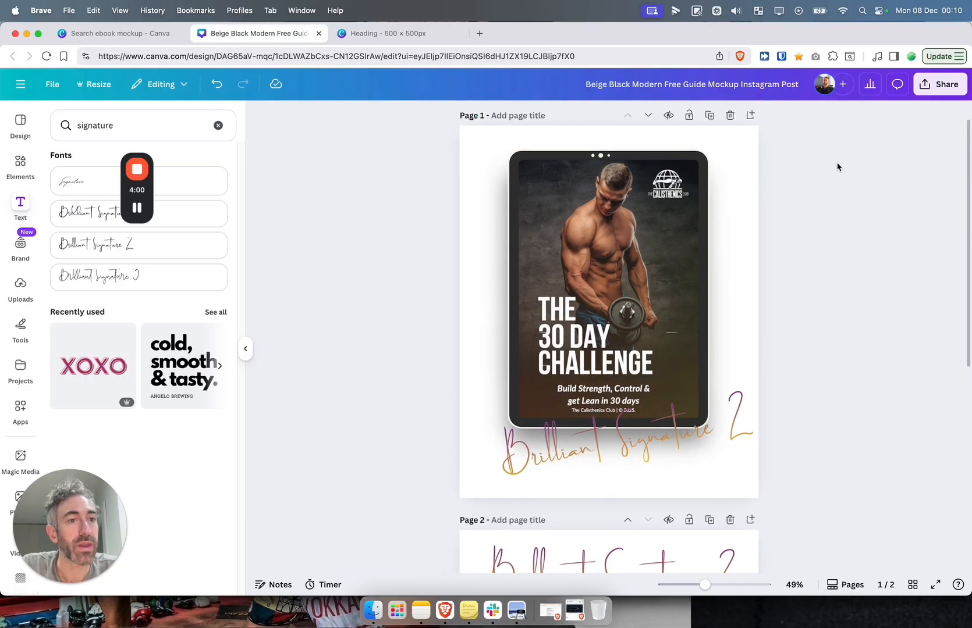
Download only Page 1 as a PNG with a transparent background
left_click(937, 88)
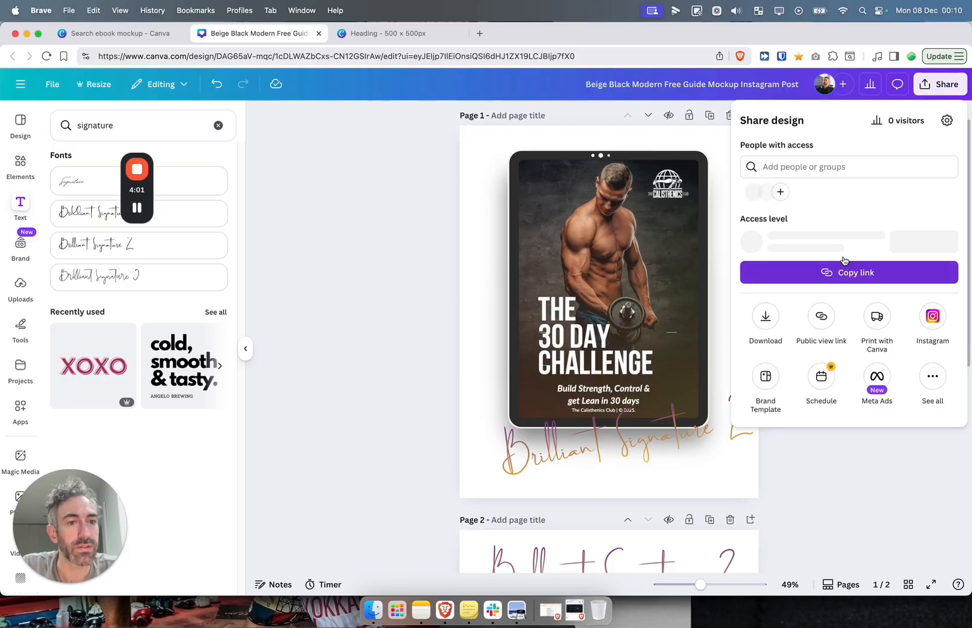
left_click(769, 326)
left_click(763, 277)
left_click(801, 327)
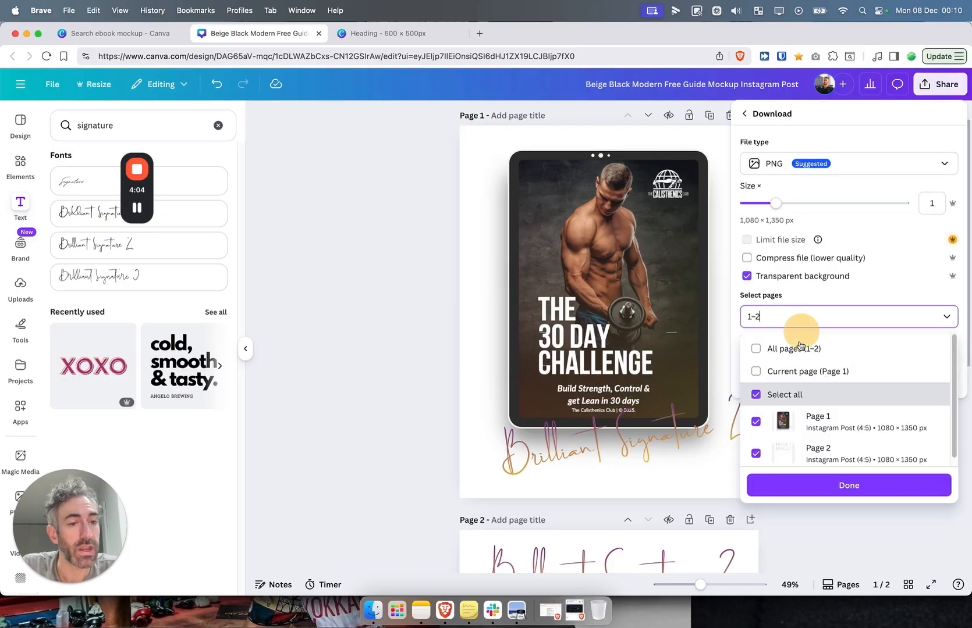
left_click(794, 370)
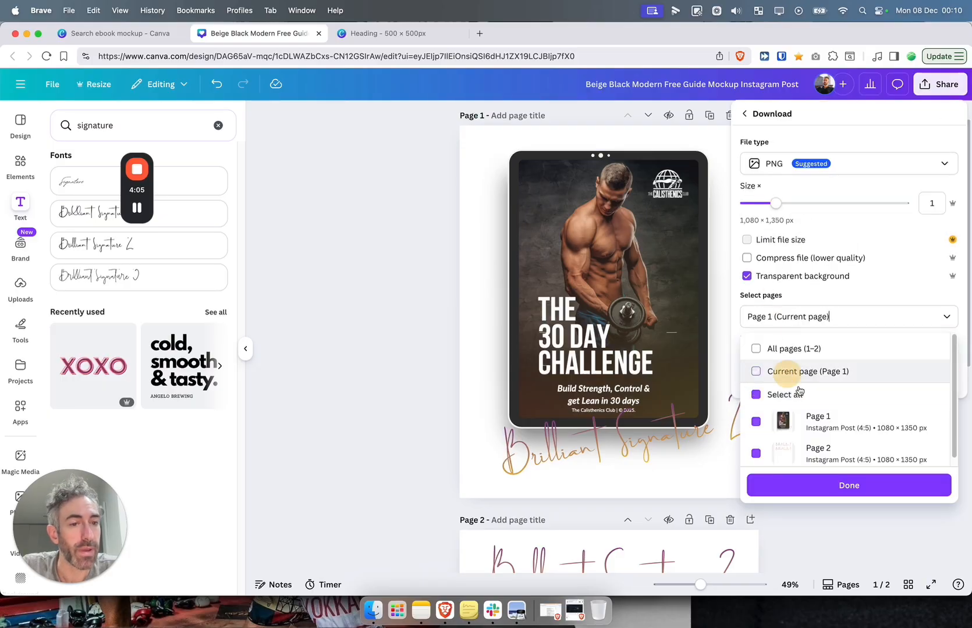
left_click(800, 494)
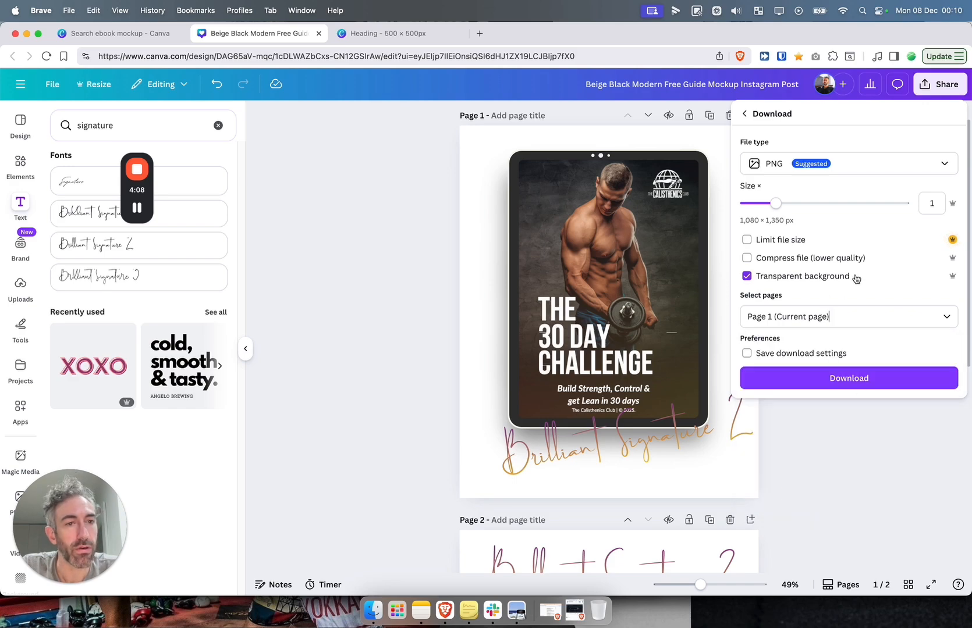
left_click(862, 379)
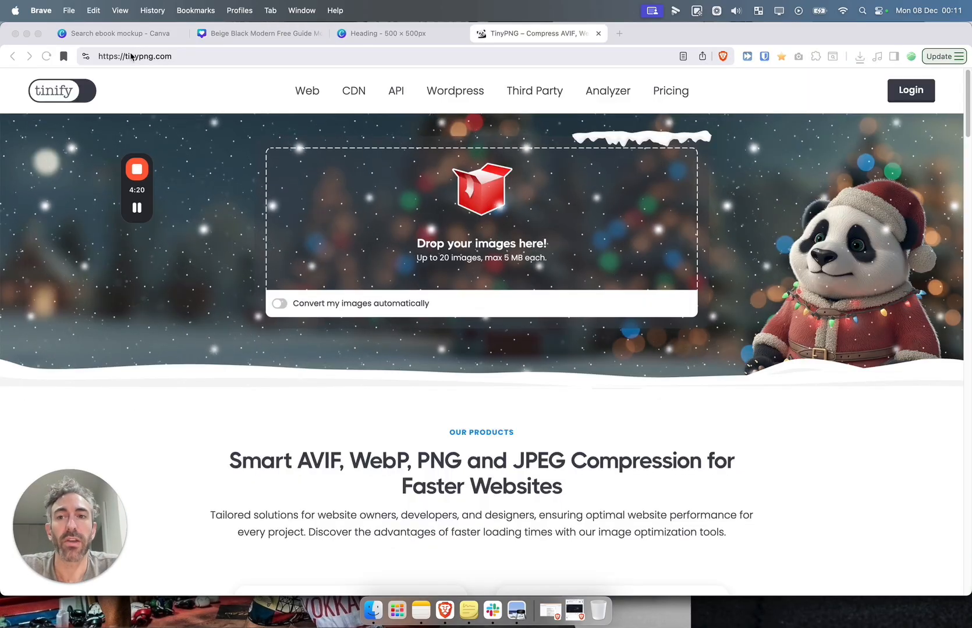
Compress the downloaded mockup PNG in TinyPNG from 1 MB to 236 KB and download it
left_click(859, 56)
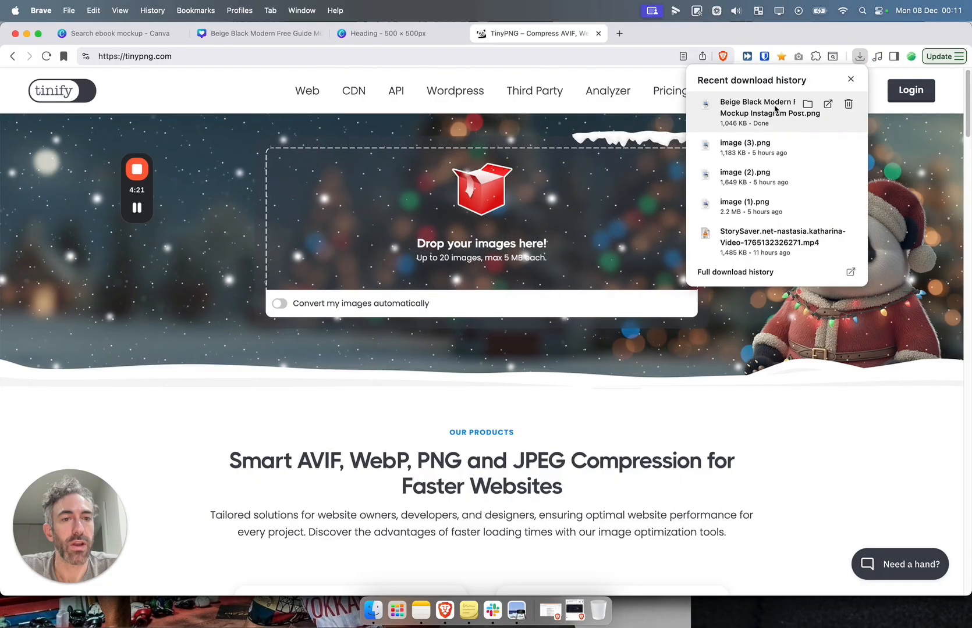
left_click_drag(504, 200, 504, 201)
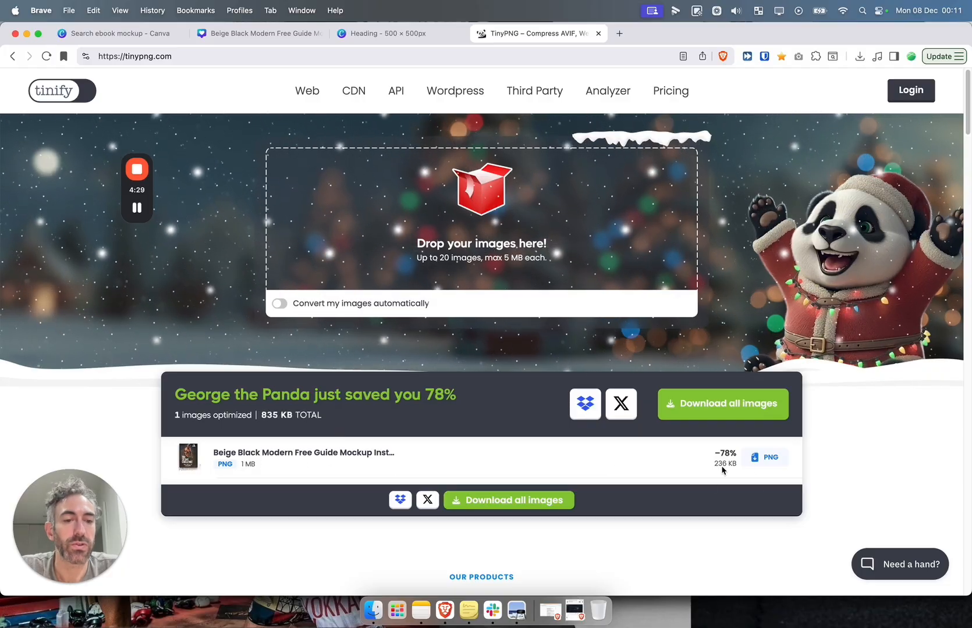
left_click(763, 457)
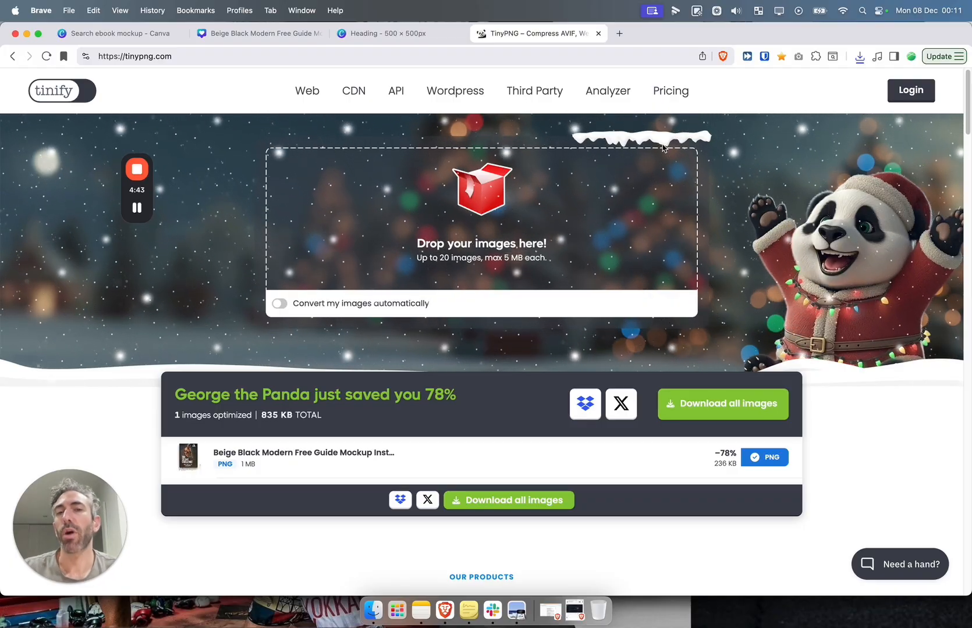
left_click(290, 34)
Search Canva's Elements for '3d futuristic'
left_click(568, 456)
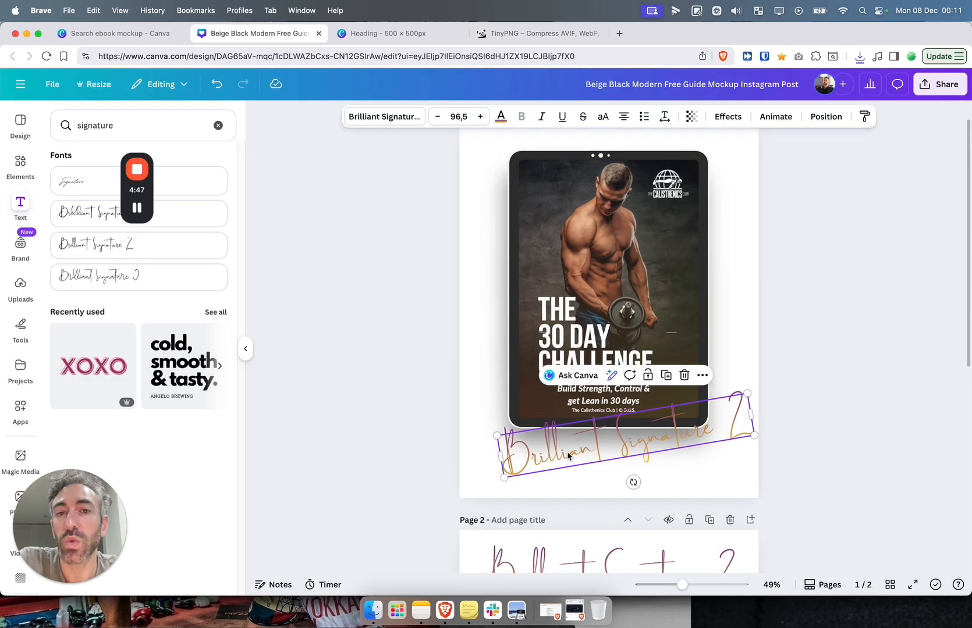
left_click(314, 233)
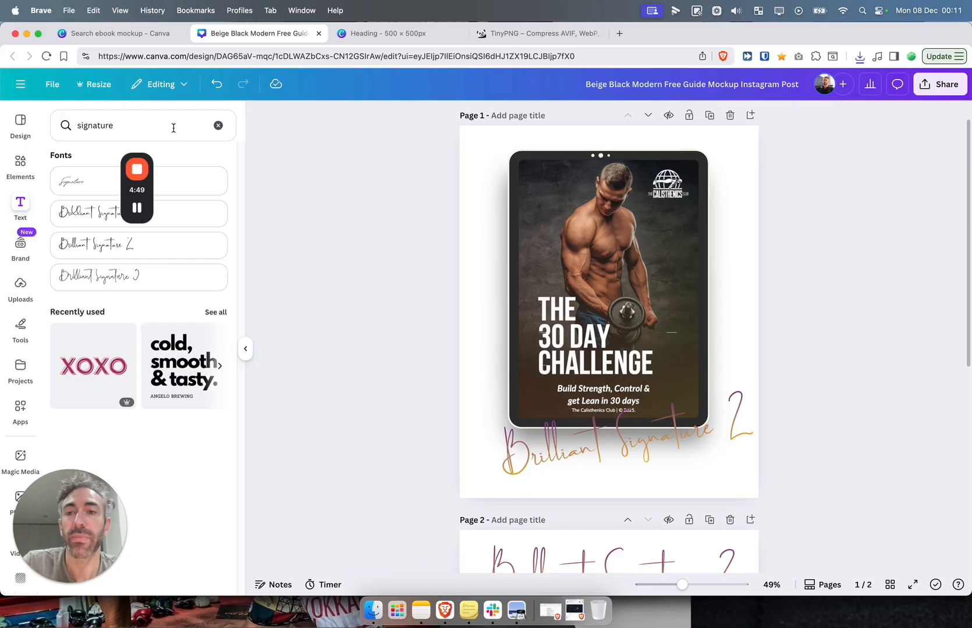
left_click(167, 127)
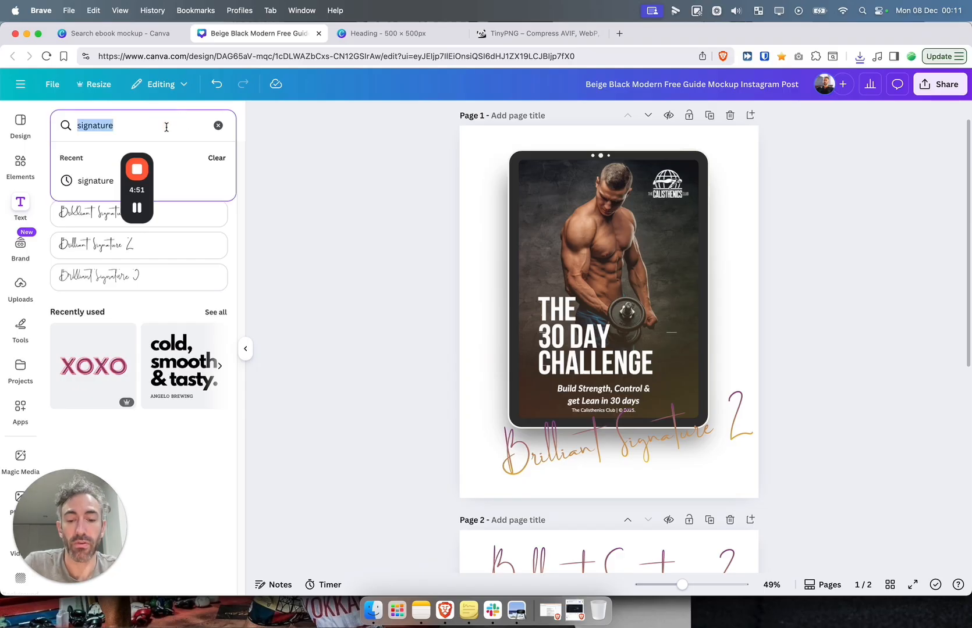
type("3d futu")
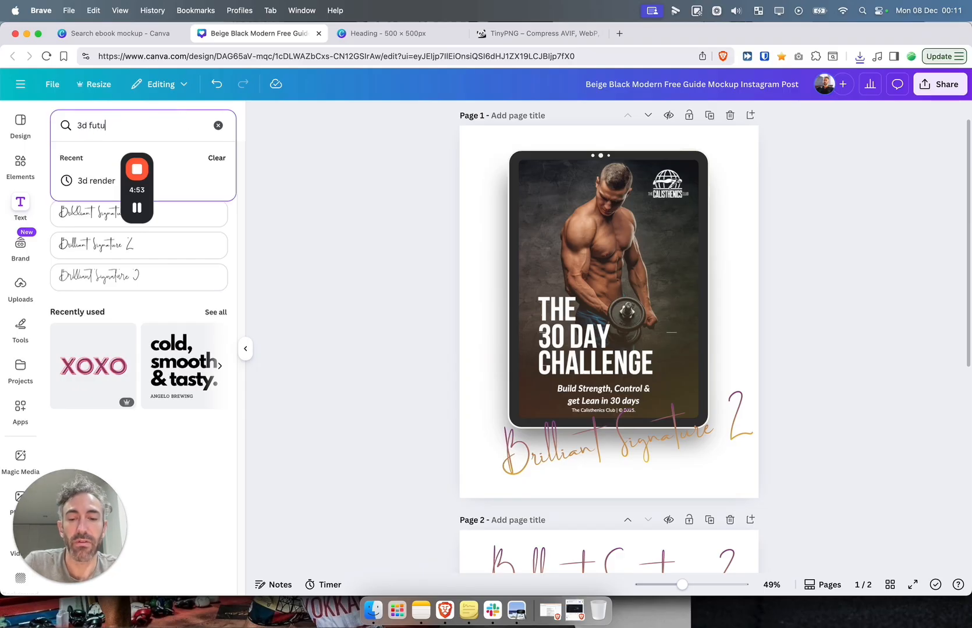
type("ristic")
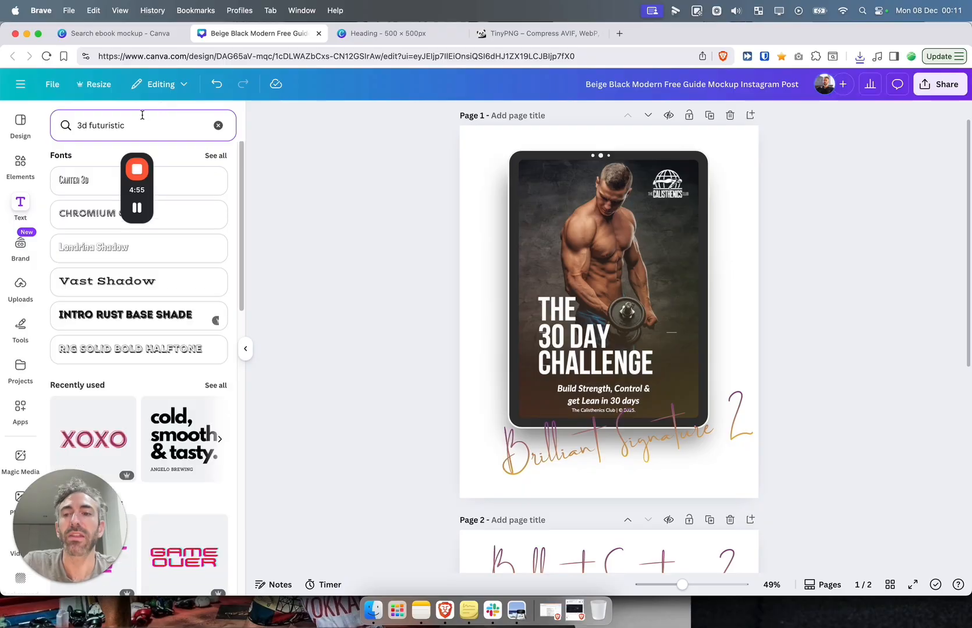
left_click(21, 166)
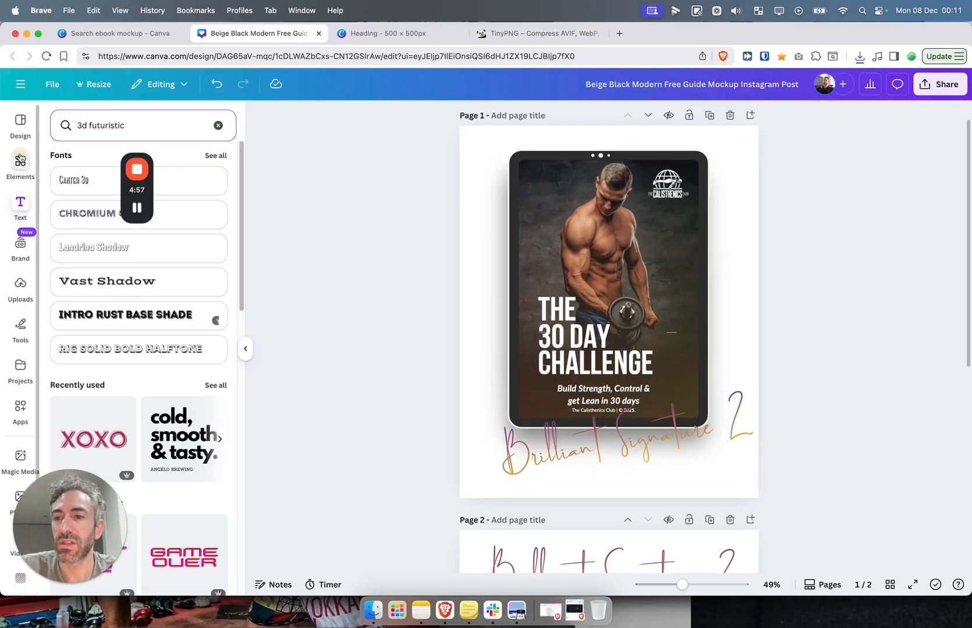
left_click(98, 117)
type("3d ")
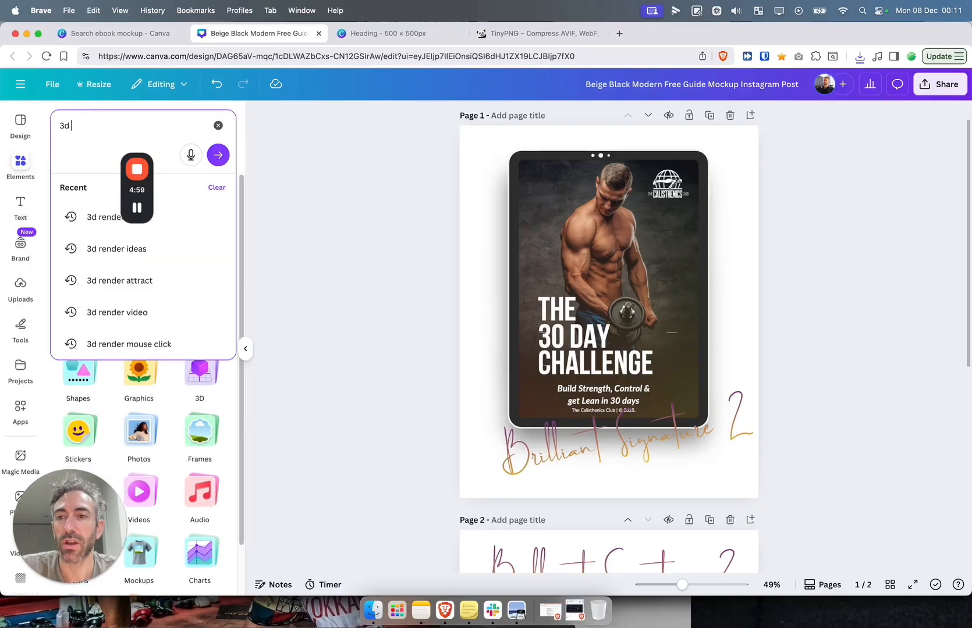
type("futuristi")
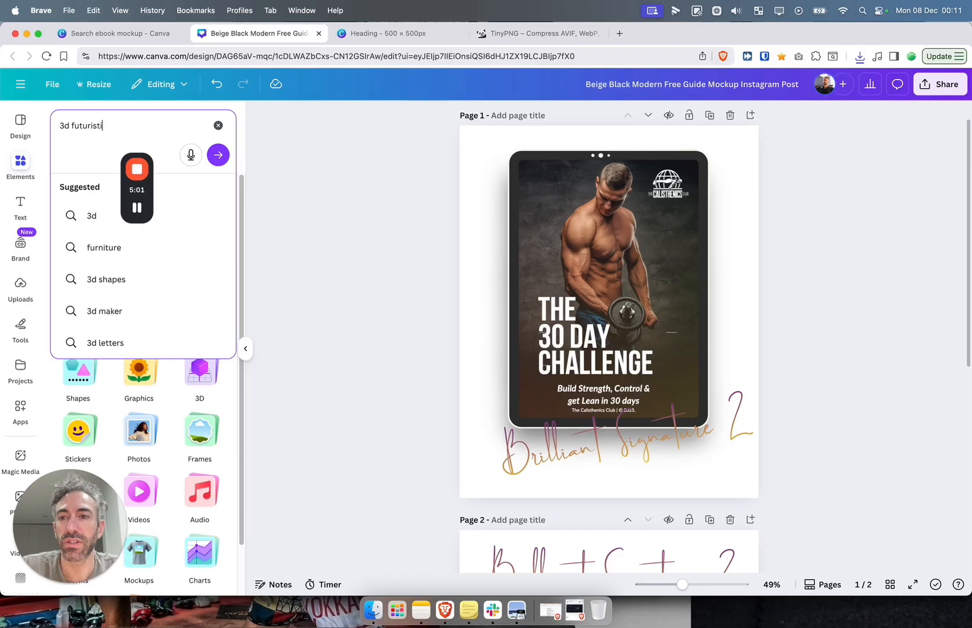
type("c")
key("Return")
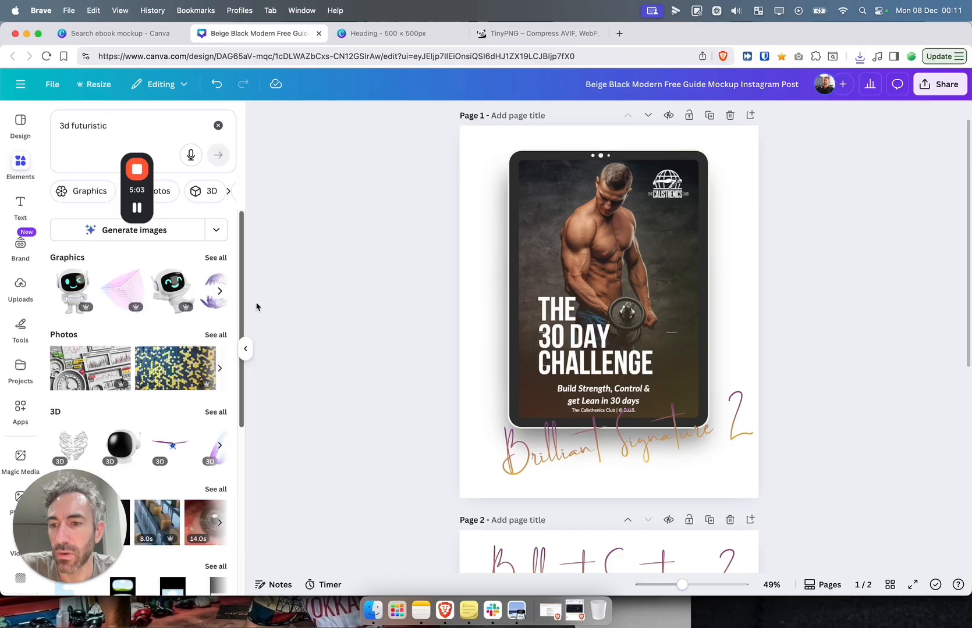
Add a wavy line graphic from all the '3d futuristic' graphics results to page 1
left_click(216, 258)
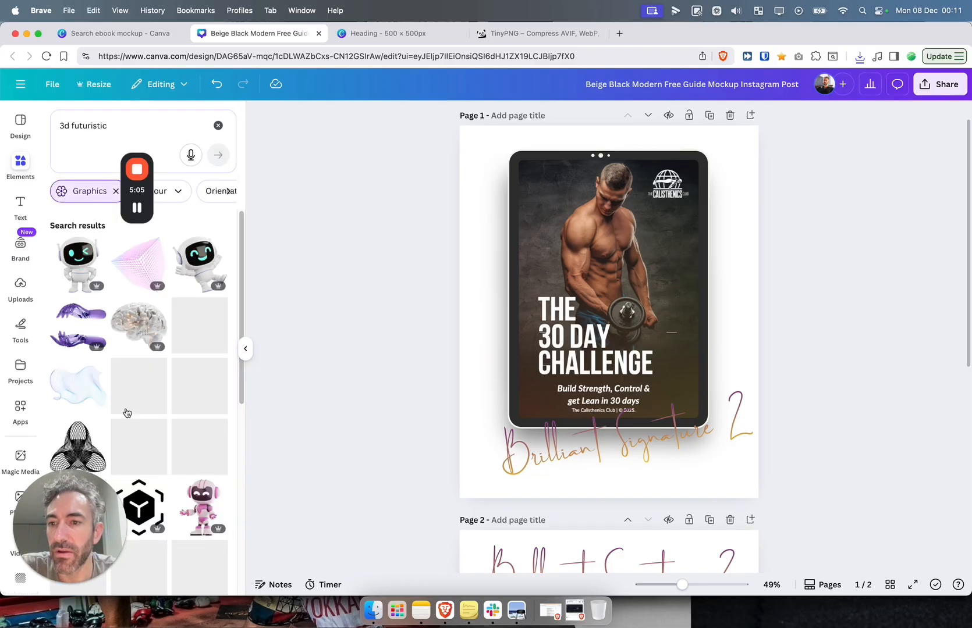
scroll(146, 348, "down", 2)
left_click(212, 303)
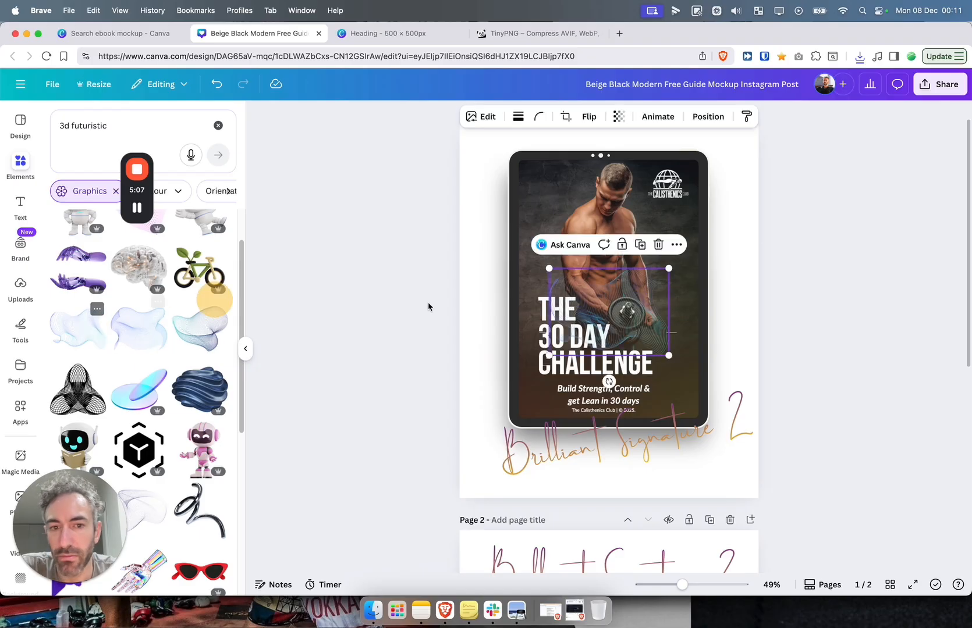
Move the wave graphic to the top-left and enlarge it so it frames the tablet from behind
left_click_drag(646, 325, 623, 148)
scroll(505, 208, "up", 1)
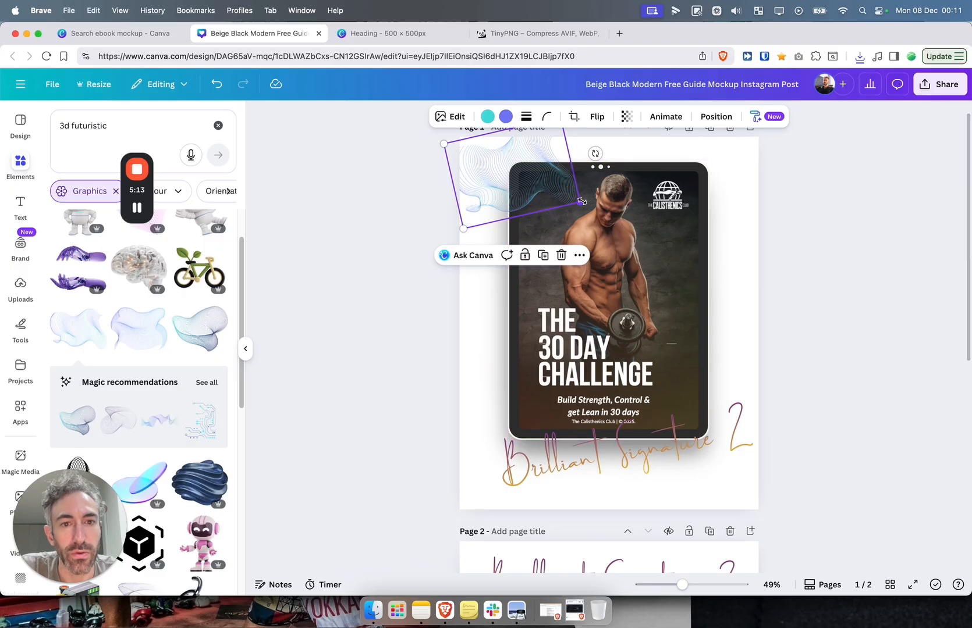
left_click_drag(581, 203, 691, 249)
left_click_drag(498, 188, 503, 235)
left_click_drag(713, 296, 755, 336)
Add the blue 3D swirl graphic to page 1
left_click(329, 291)
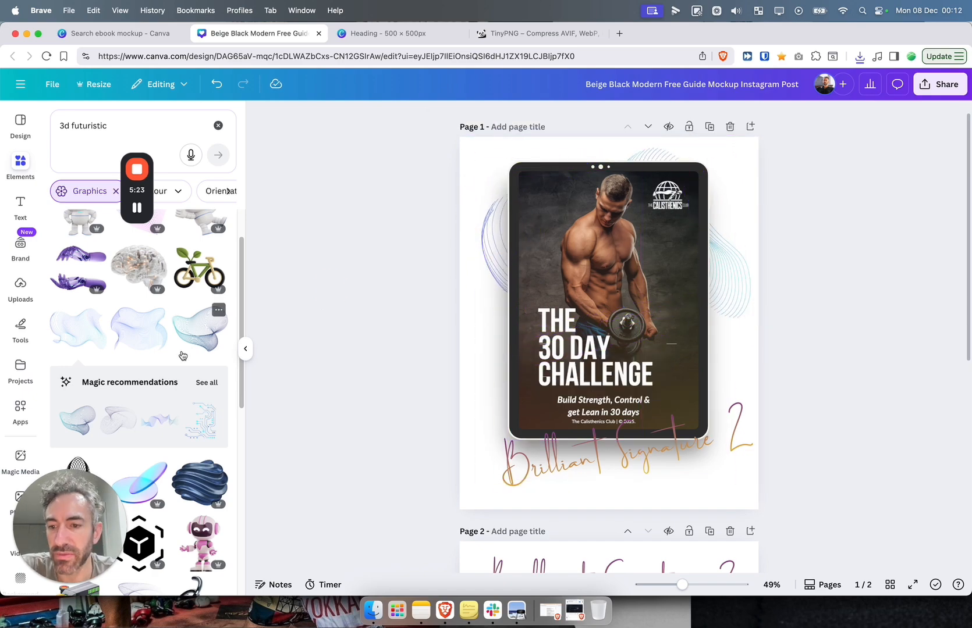
scroll(182, 356, "down", 3)
left_click(199, 416)
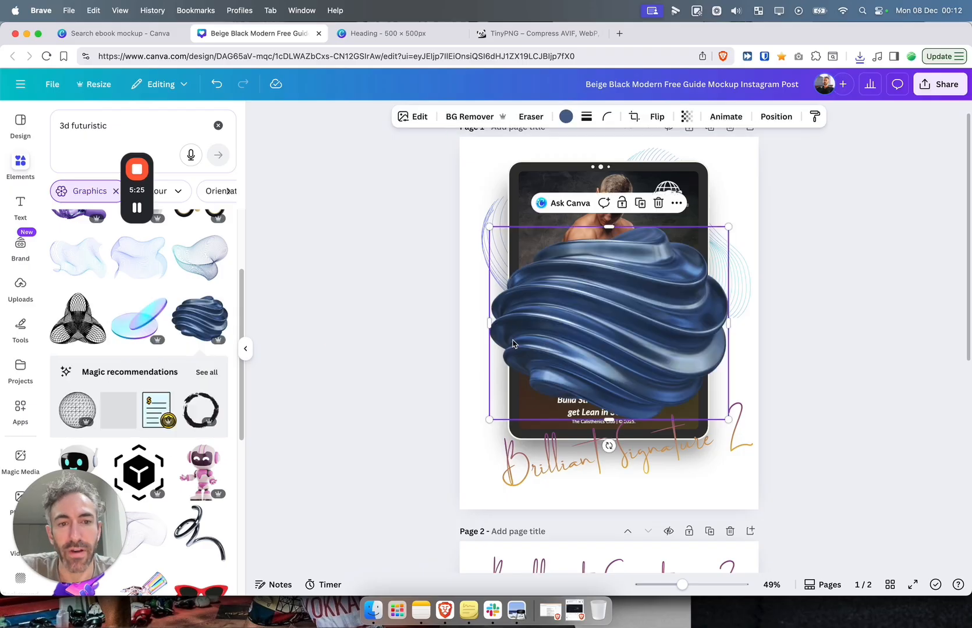